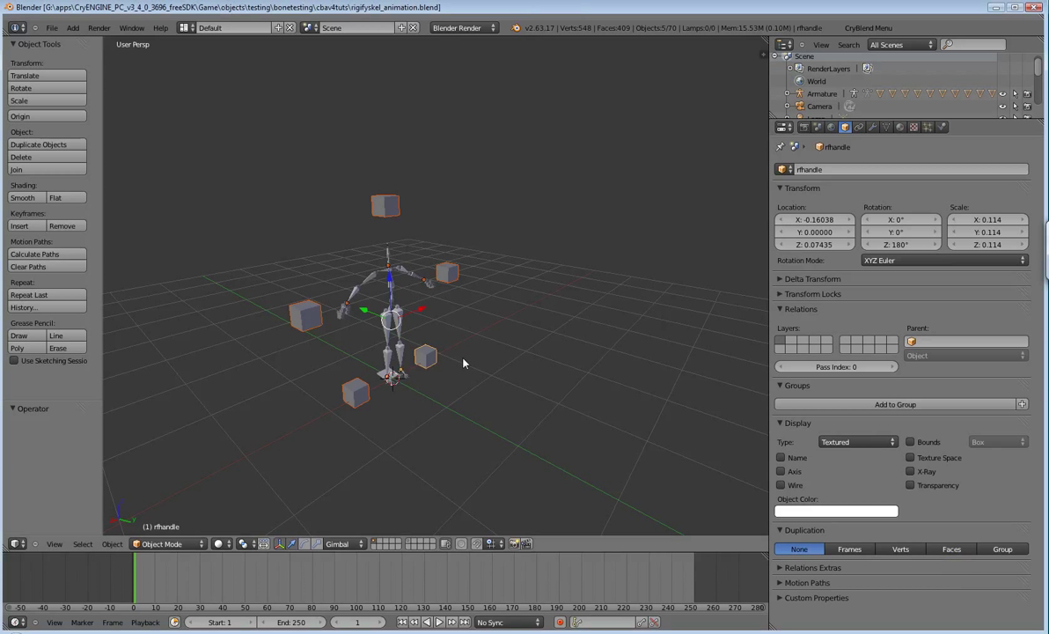
# Step: Orbit and zoom toward the rig, test-lift the rig handle, then undo the move
pyautogui.moveTo(468, 351); pyautogui.dragTo(457, 272, button='middle')
pyautogui.scroll(2, 418, 371)
pyautogui.scroll(2, 418, 372)
pyautogui.moveTo(458, 273)
pyautogui.mouseDown()
pyautogui.moveTo(455, 221)
pyautogui.moveTo(450, 269)
pyautogui.moveTo(446, 227)
pyautogui.moveTo(447, 253)
pyautogui.mouseUp()
pyautogui.hotkey('ctrl', 'z')
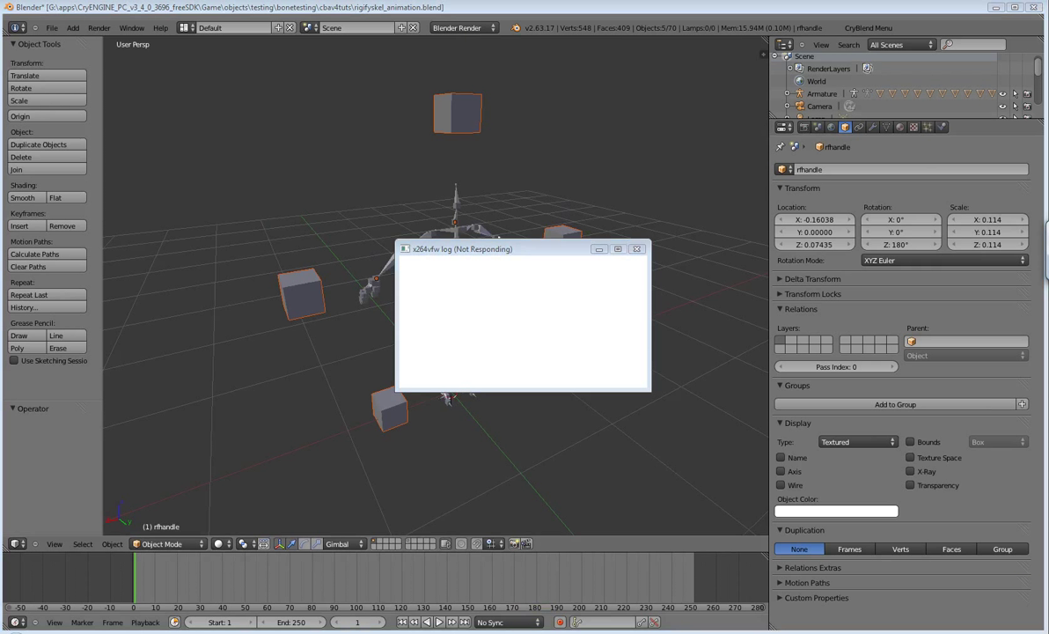
# Step: Check the caf extension in the rigifyskel.chrparams path, then return to Blender and orbit to a frontal view
pyautogui.moveTo(1048, 39); pyautogui.dragTo(539, 35)
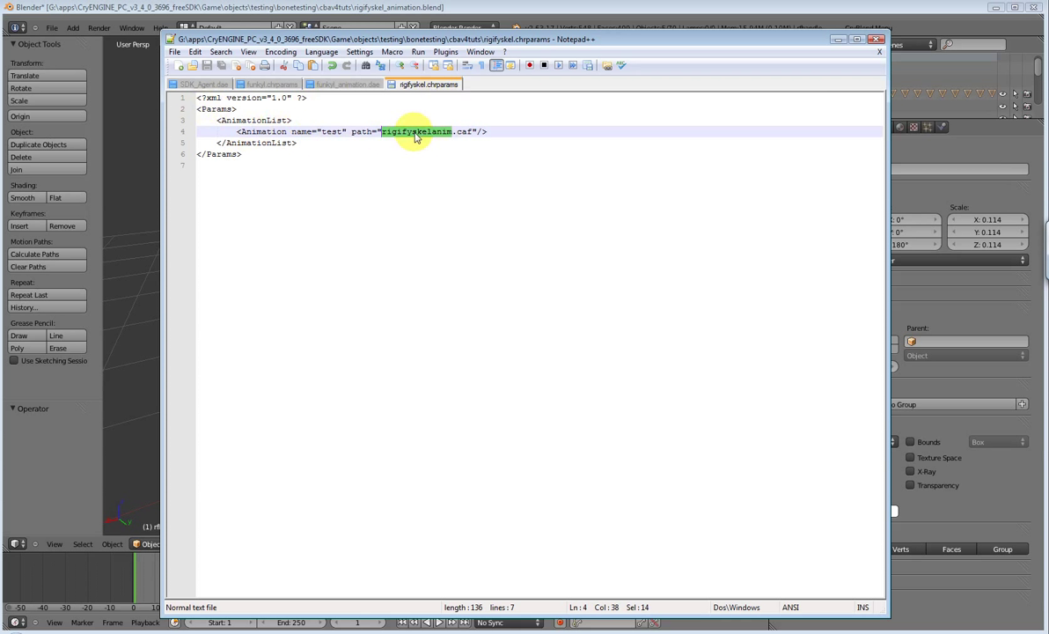
pyautogui.doubleClick(466, 131)
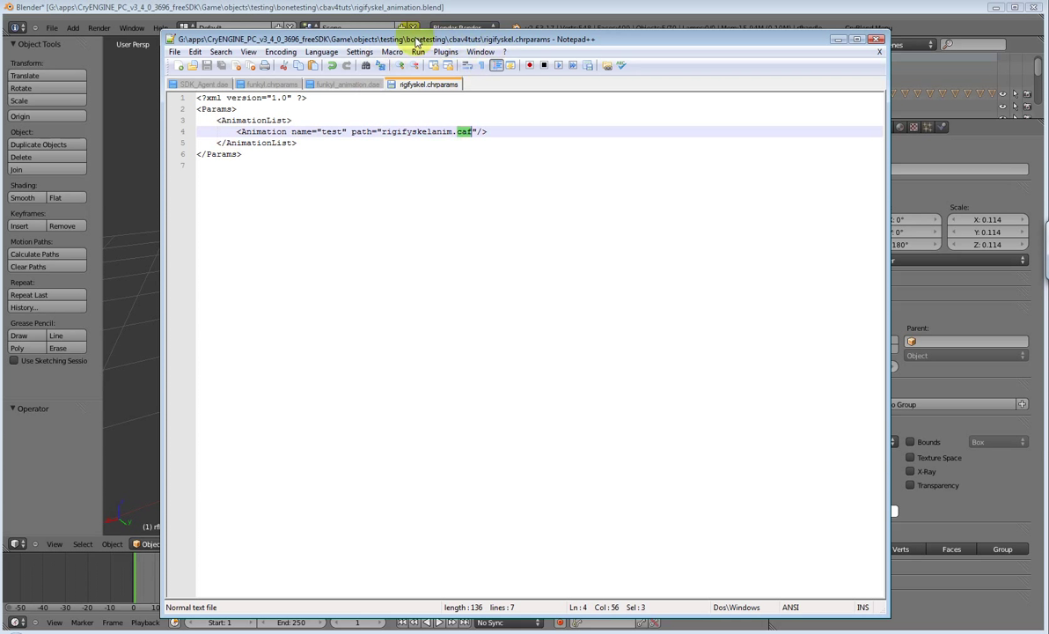
pyautogui.hotkey('alt', 'Tab')
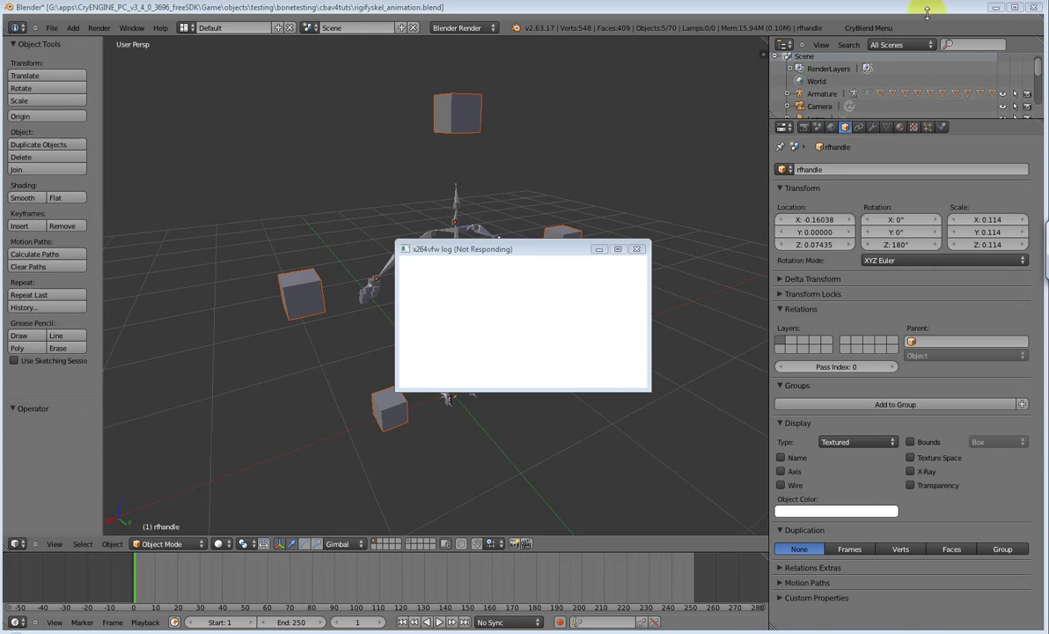
pyautogui.click(637, 249)
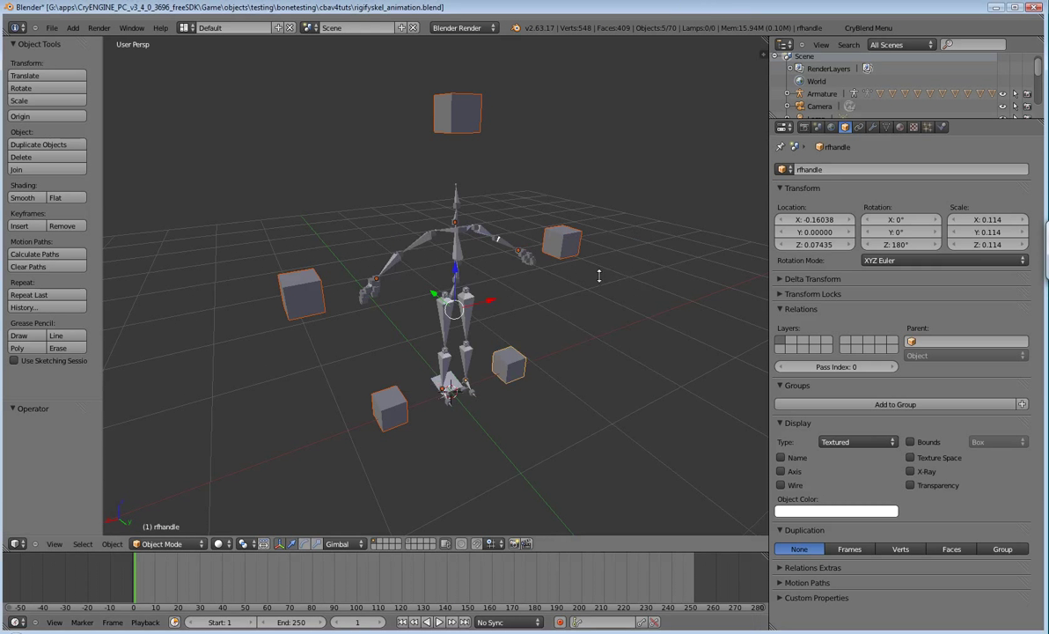
pyautogui.moveTo(422, 361); pyautogui.dragTo(488, 400, button='middle')
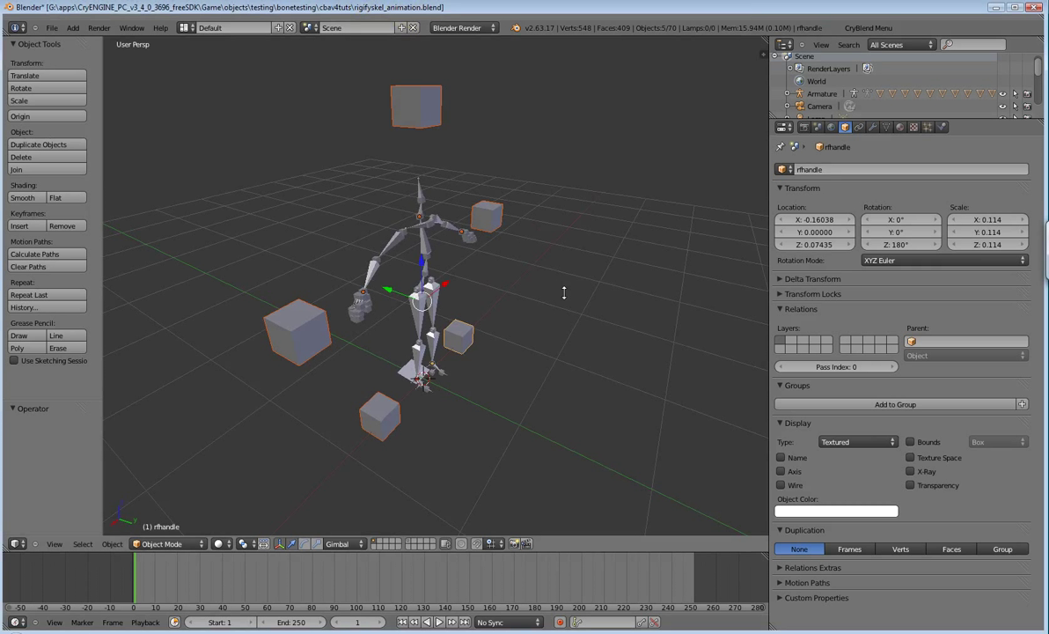
pyautogui.moveTo(571, 328); pyautogui.dragTo(420, 488, button='middle')
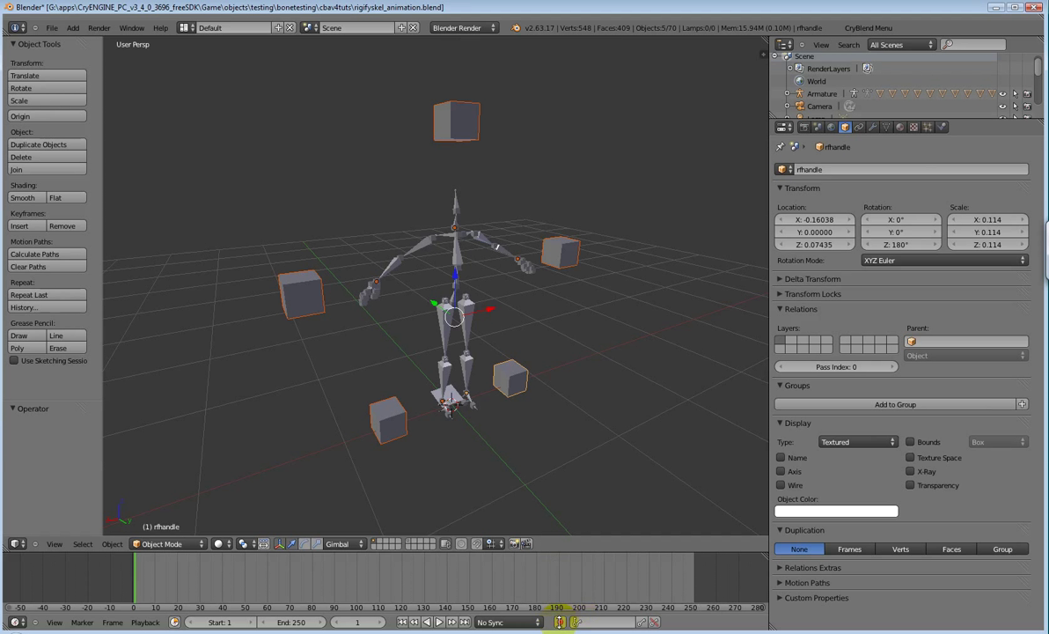
# Step: Turn on auto-keying and key the rfhandle at rest on frame 1 by moving it up and back down 0.5 on Z
pyautogui.click(560, 621)
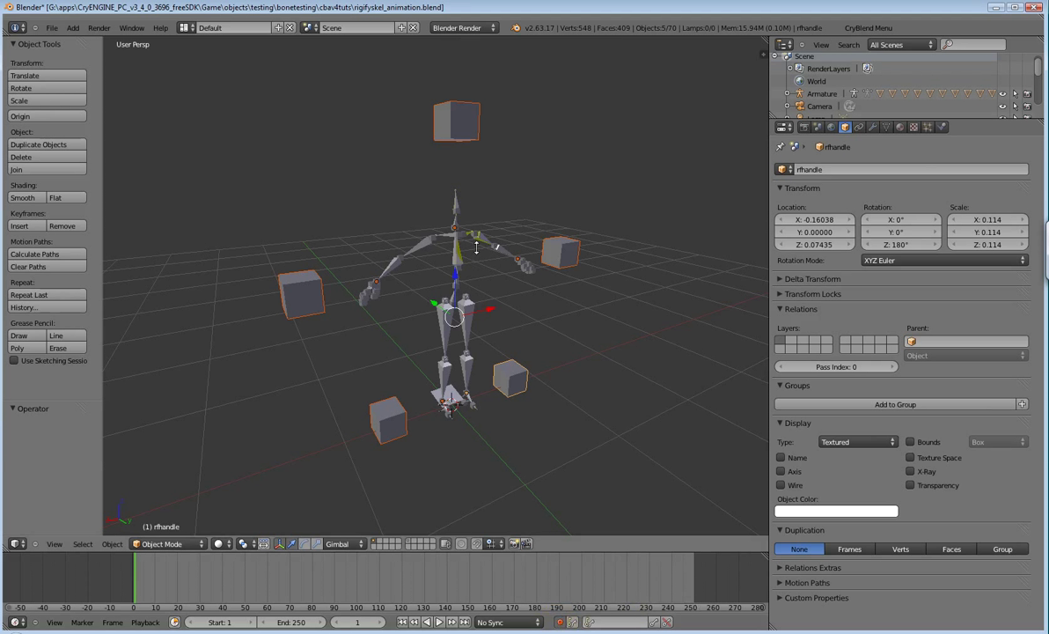
pyautogui.press('g')
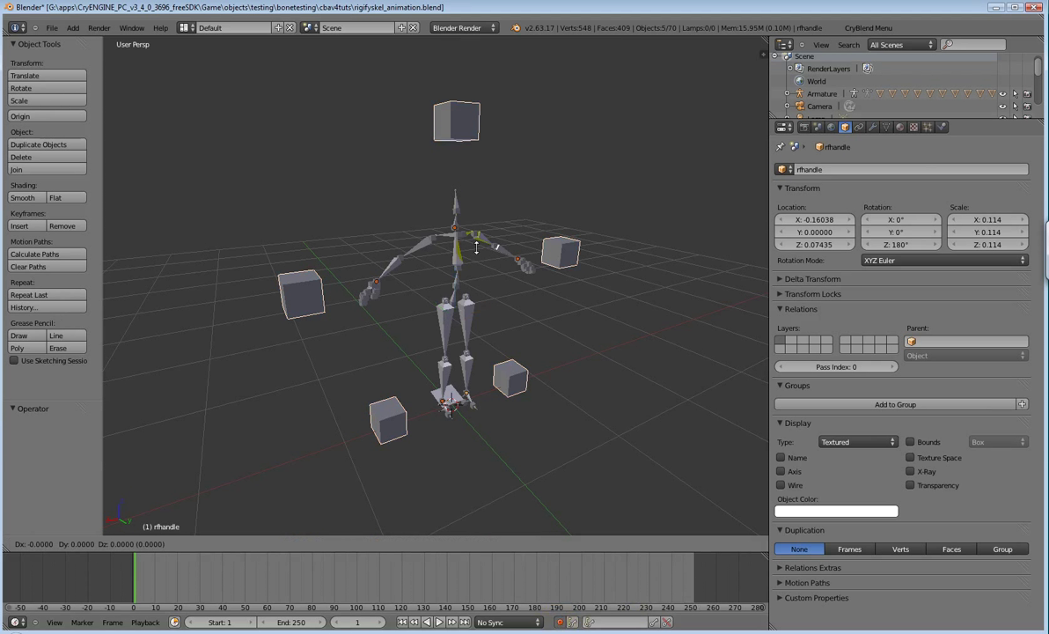
pyautogui.write('z')
pyautogui.write('0.5')
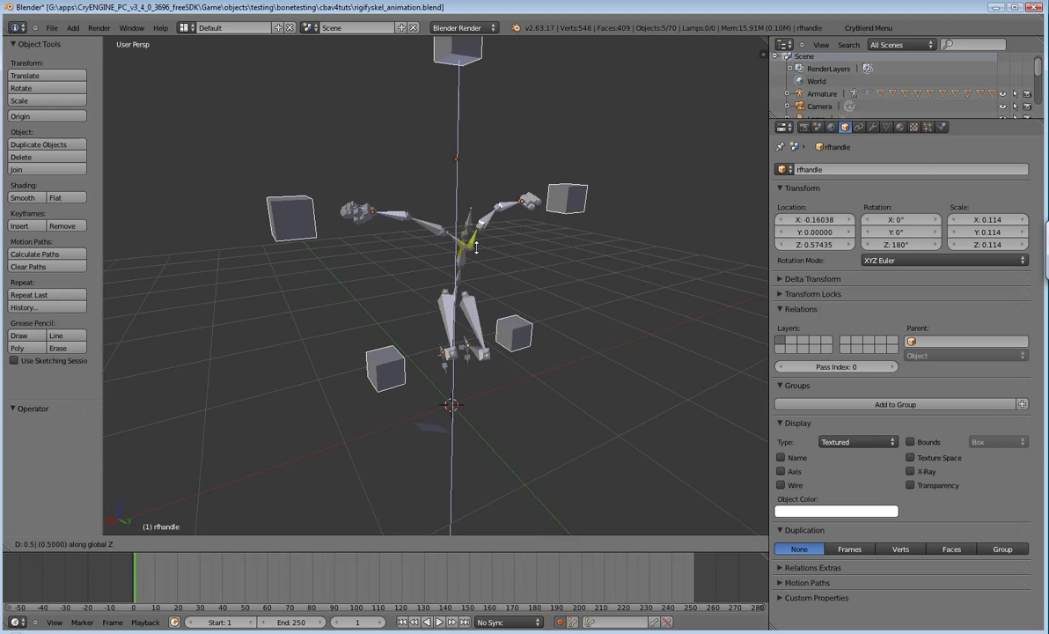
pyautogui.press('Return')
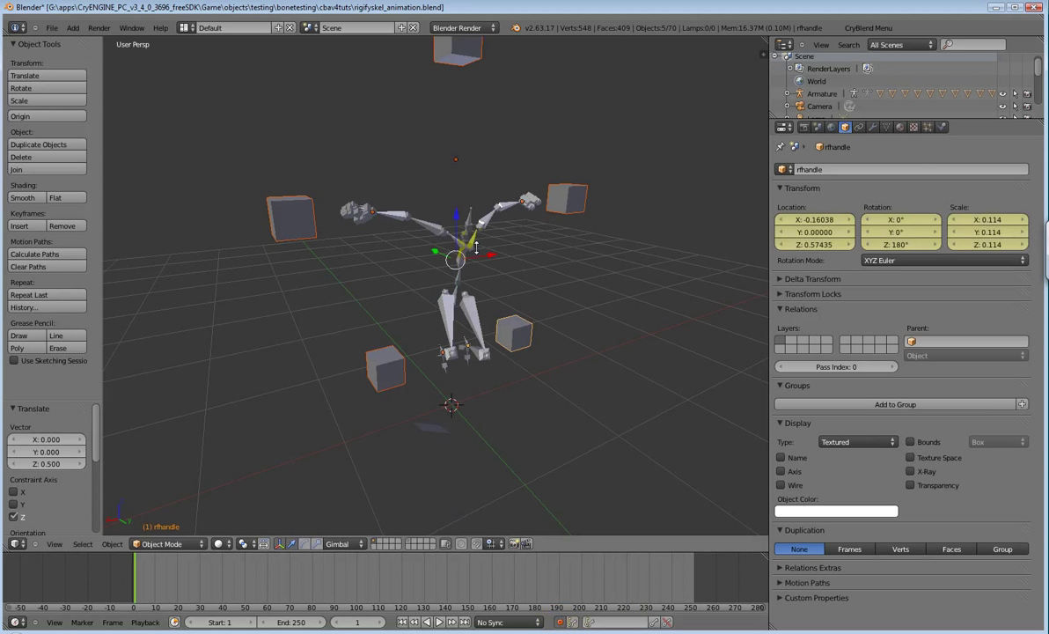
pyautogui.press('g')
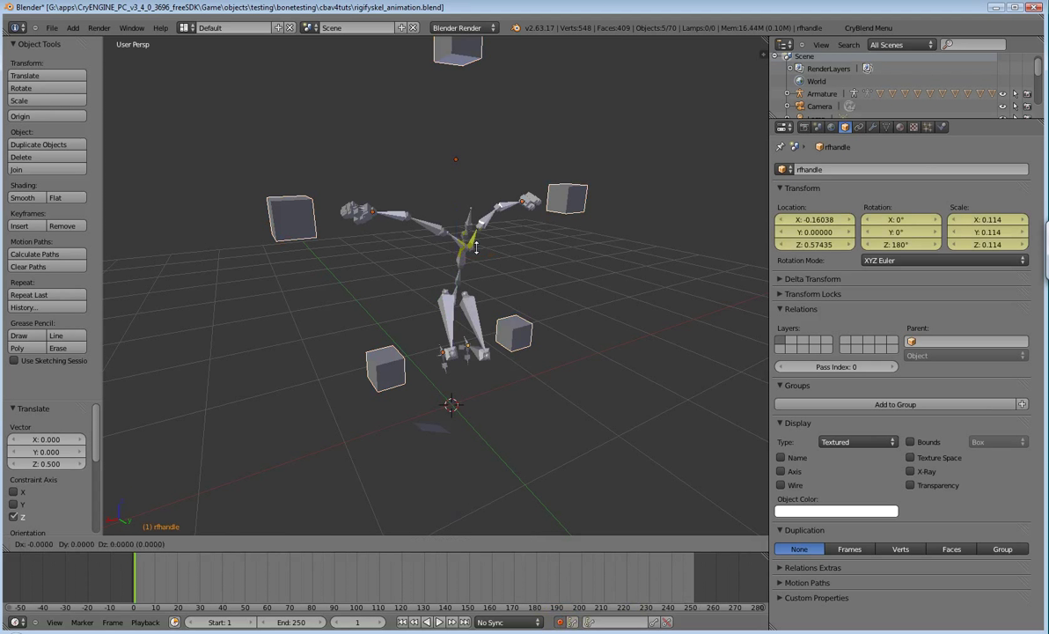
pyautogui.write('z')
pyautogui.write('-0.5')
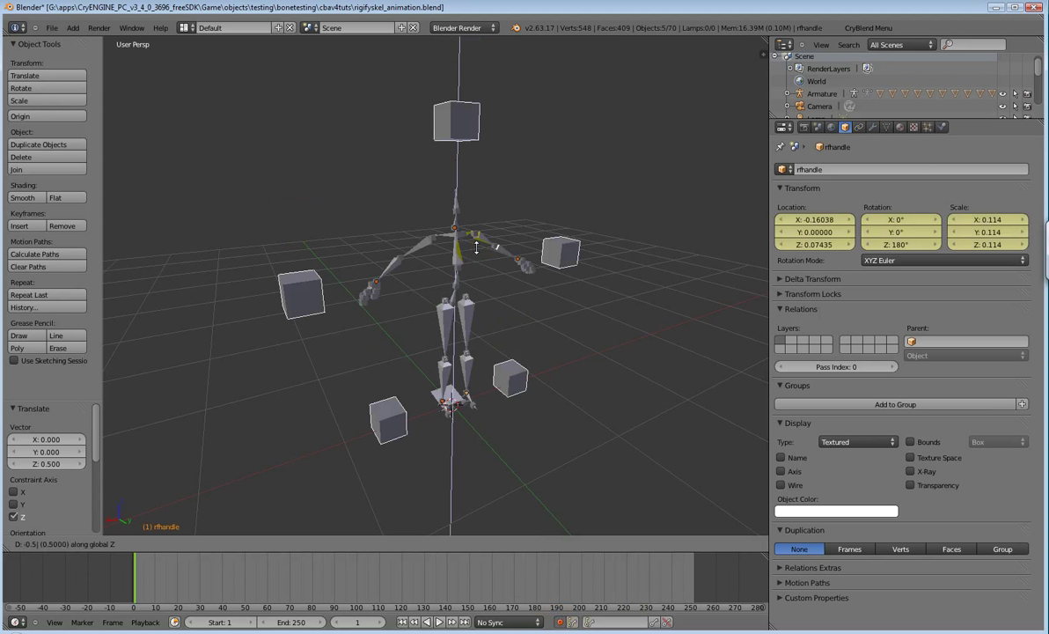
pyautogui.press('Return')
# Step: Raise the rfhandle 0.5 on Z at frame 20, then begin a Z move at frame 40
pyautogui.press('a')
pyautogui.moveTo(137, 577); pyautogui.dragTo(176, 575)
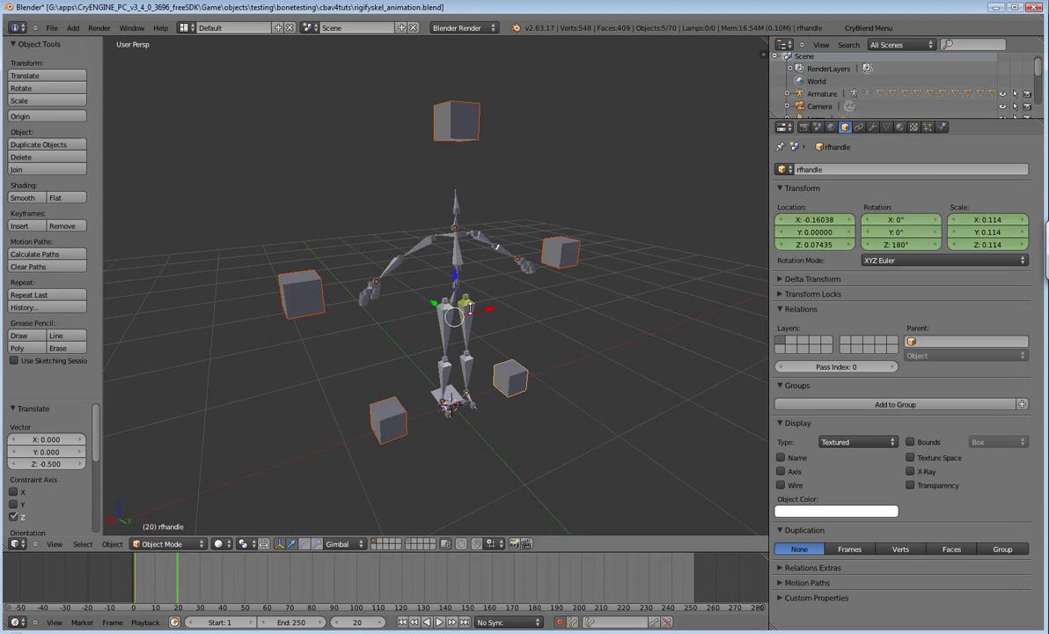
pyautogui.write('gz')
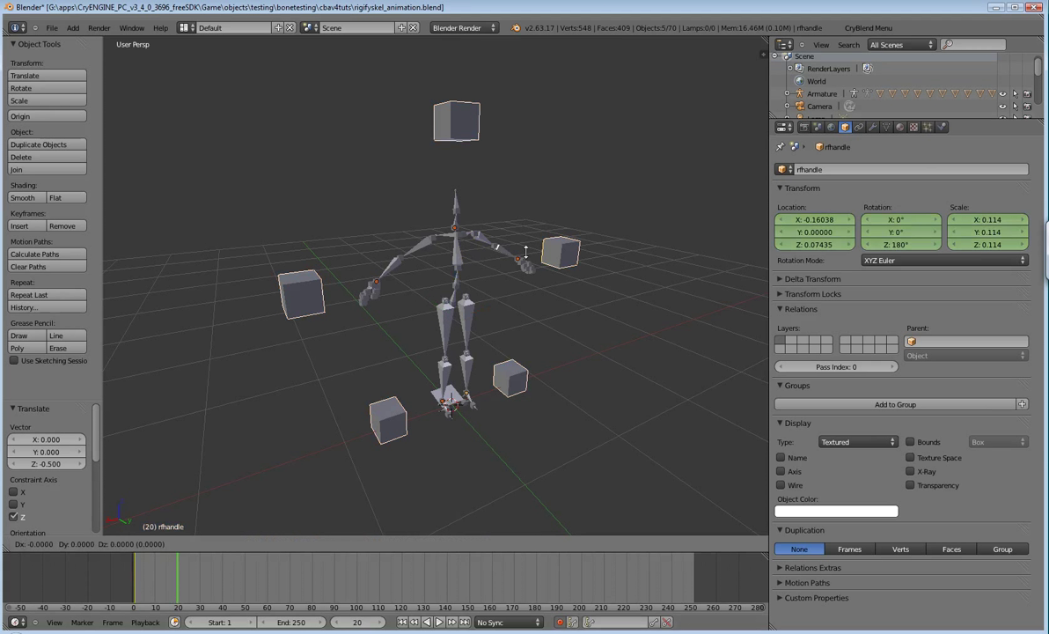
pyautogui.write('0.5')
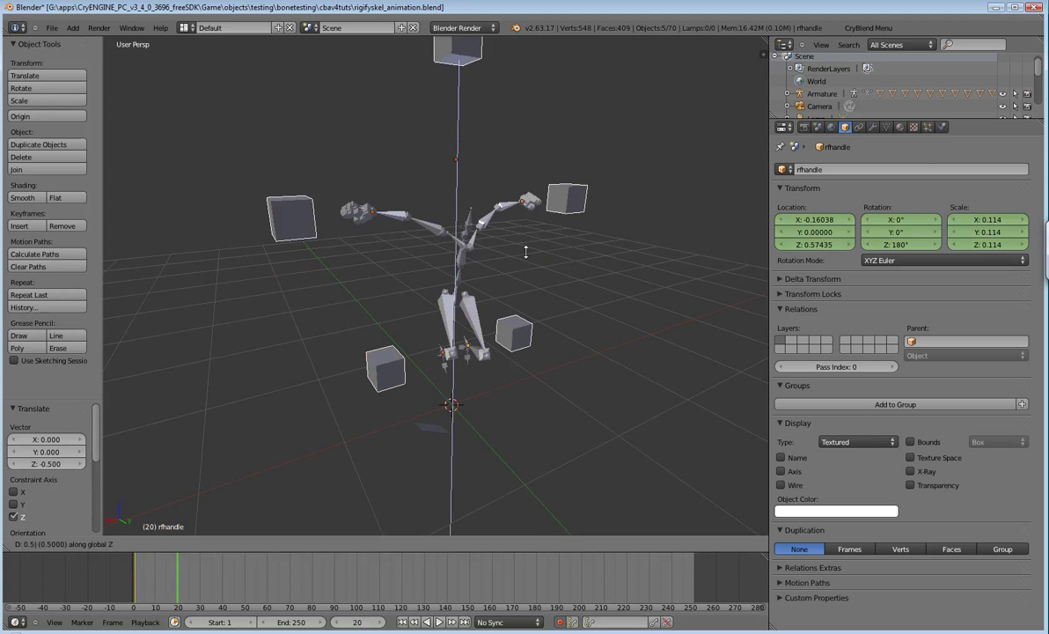
pyautogui.press('Return')
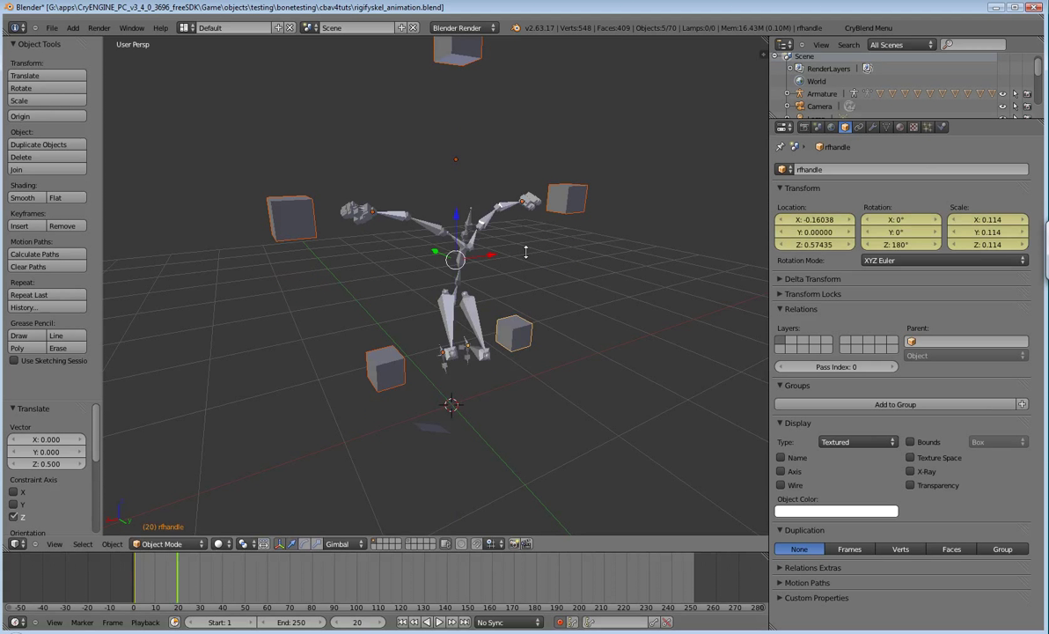
pyautogui.click(223, 577)
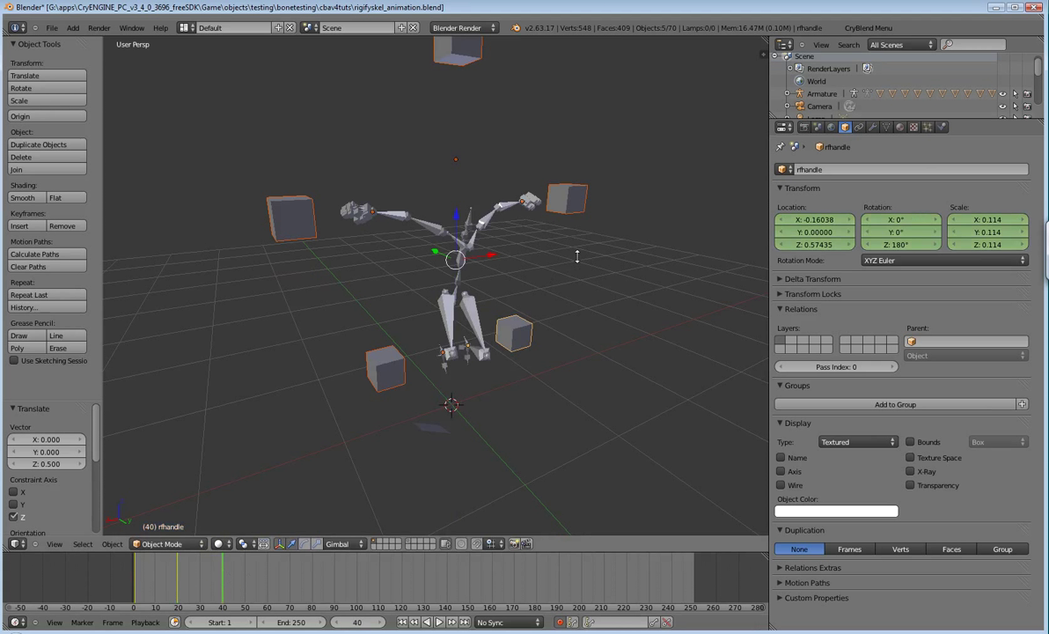
pyautogui.press('g')
pyautogui.press('z')
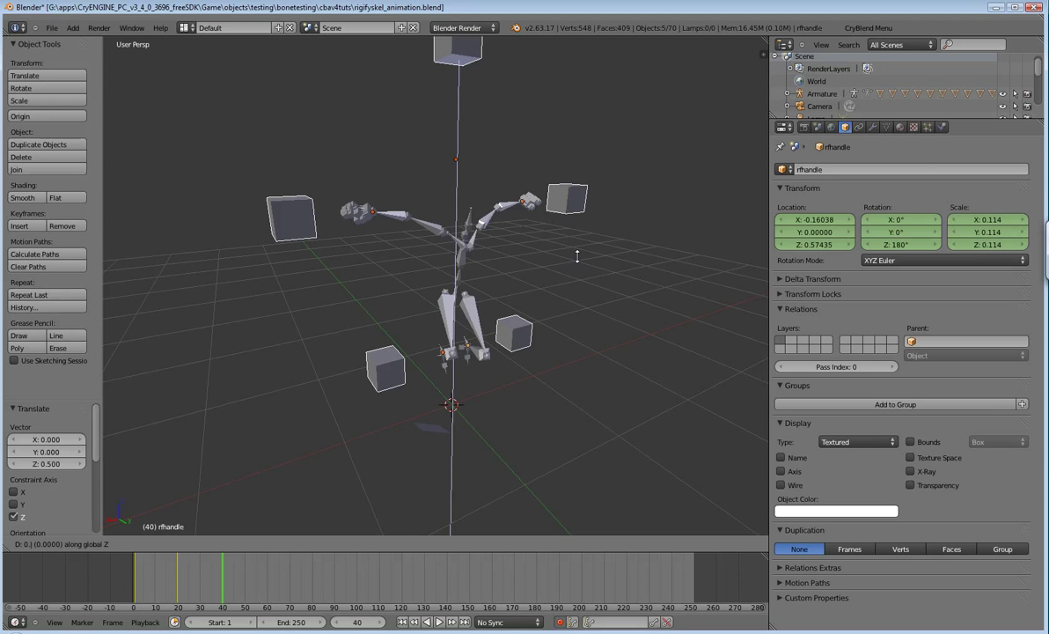
# Step: Lower the rfhandle 0.5 on Z at frame 40, set the end frame to 40, and preview the jump
pyautogui.write('-0.5')
pyautogui.press('Return')
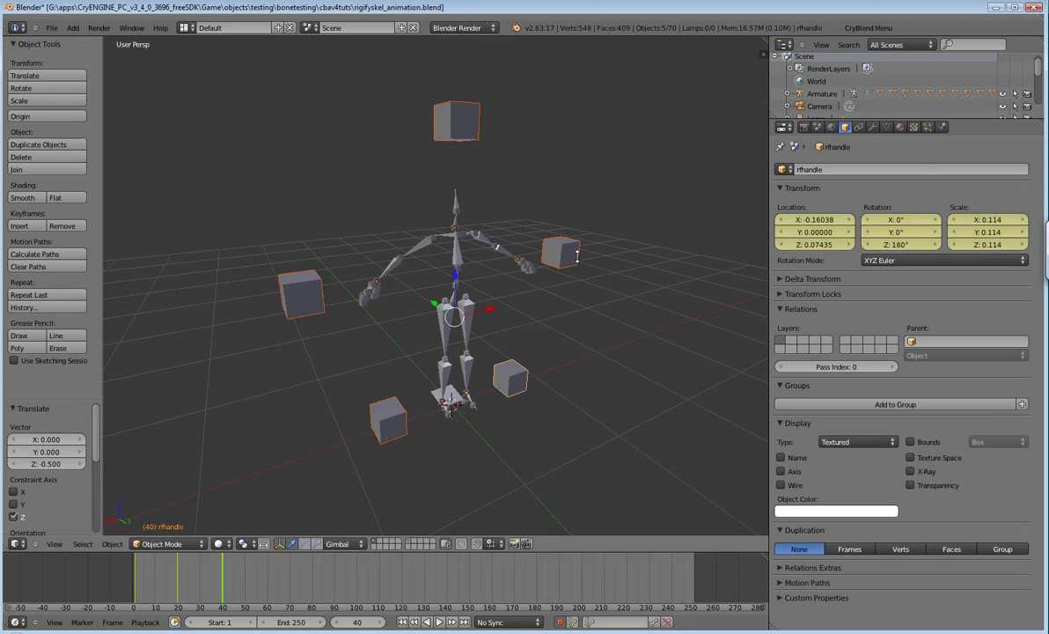
pyautogui.click(288, 622)
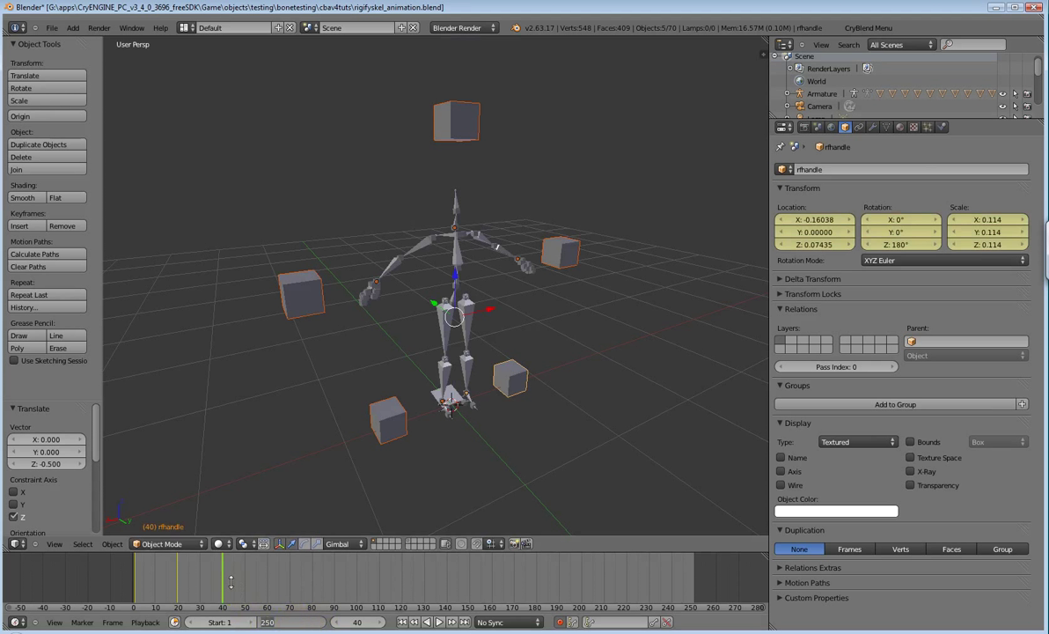
pyautogui.write('40')
pyautogui.click(294, 622)
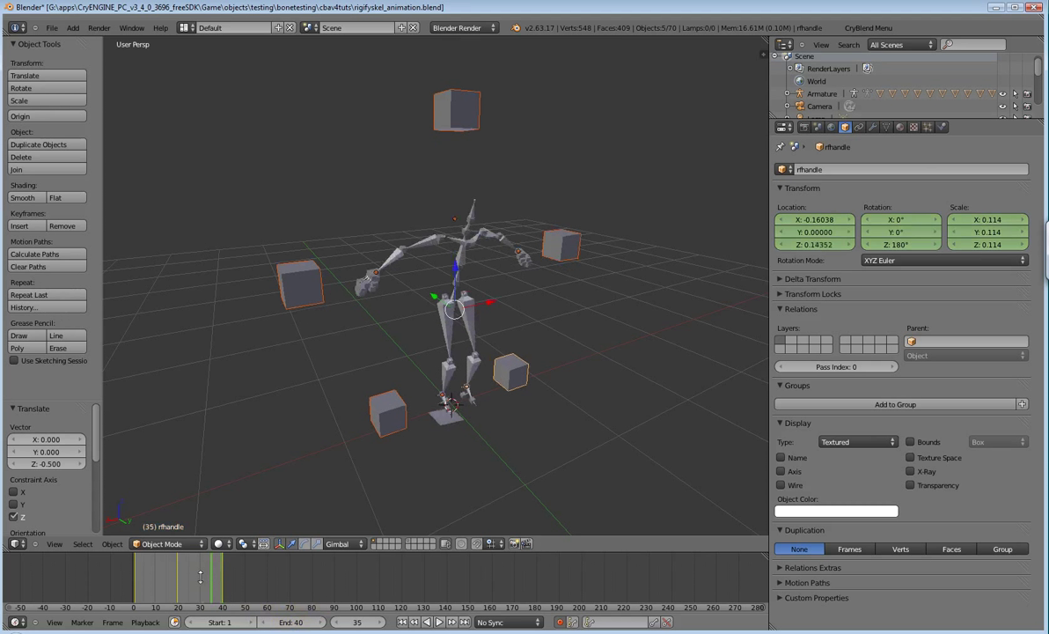
pyautogui.moveTo(198, 577); pyautogui.dragTo(223, 578)
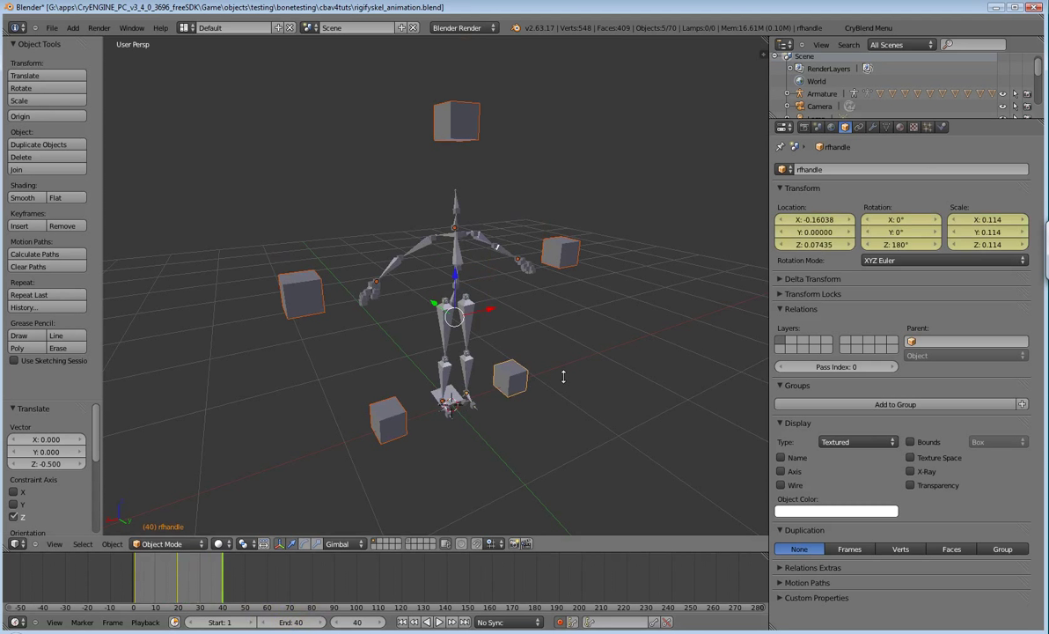
pyautogui.moveTo(422, 392); pyautogui.dragTo(447, 238, button='middle')
pyautogui.rightClick(388, 254)
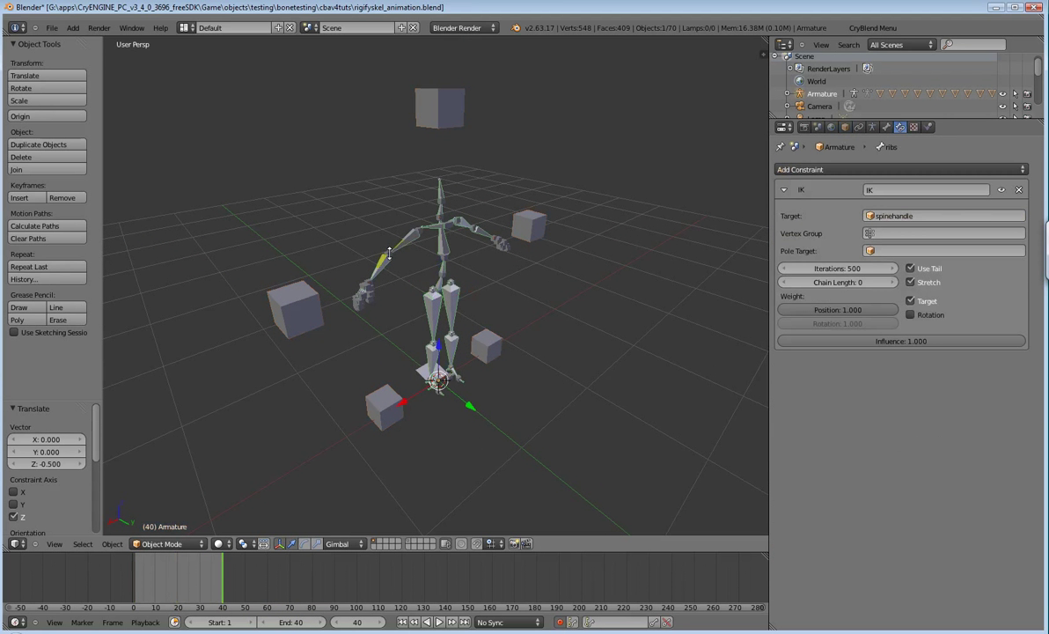
pyautogui.moveTo(406, 265); pyautogui.dragTo(461, 280, button='middle')
pyautogui.rightClick(462, 278)
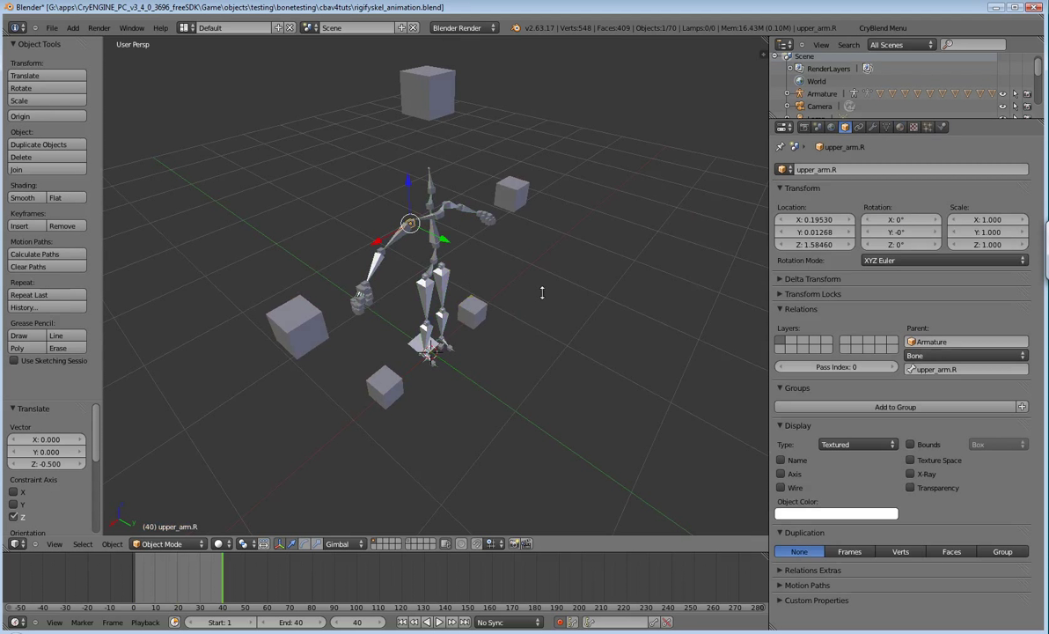
pyautogui.press('i')
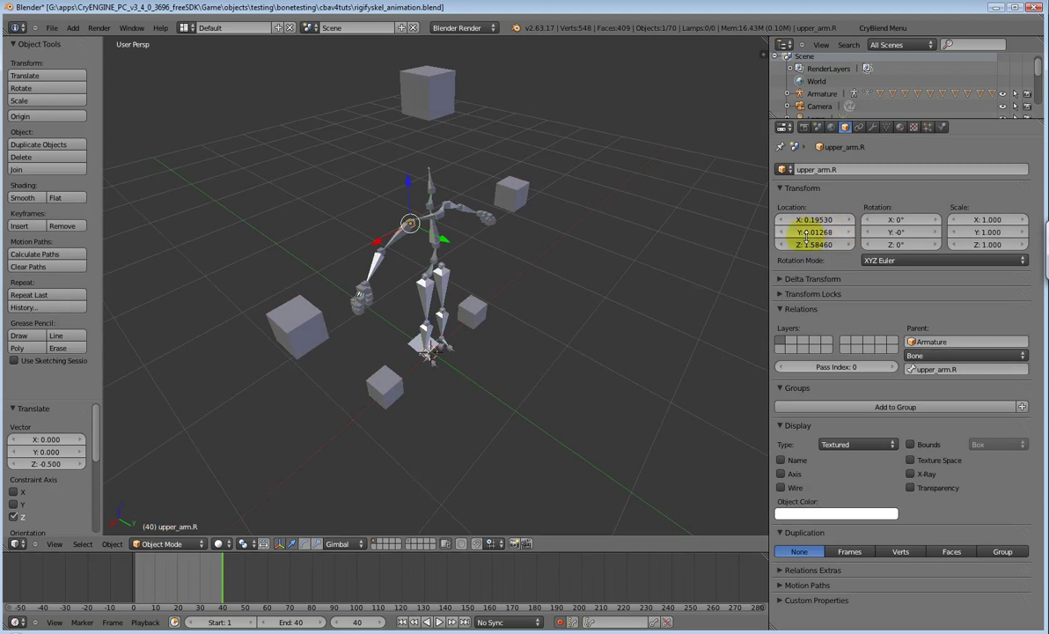
pyautogui.hotkey('ctrl', 'z')
pyautogui.moveTo(214, 579); pyautogui.dragTo(162, 578)
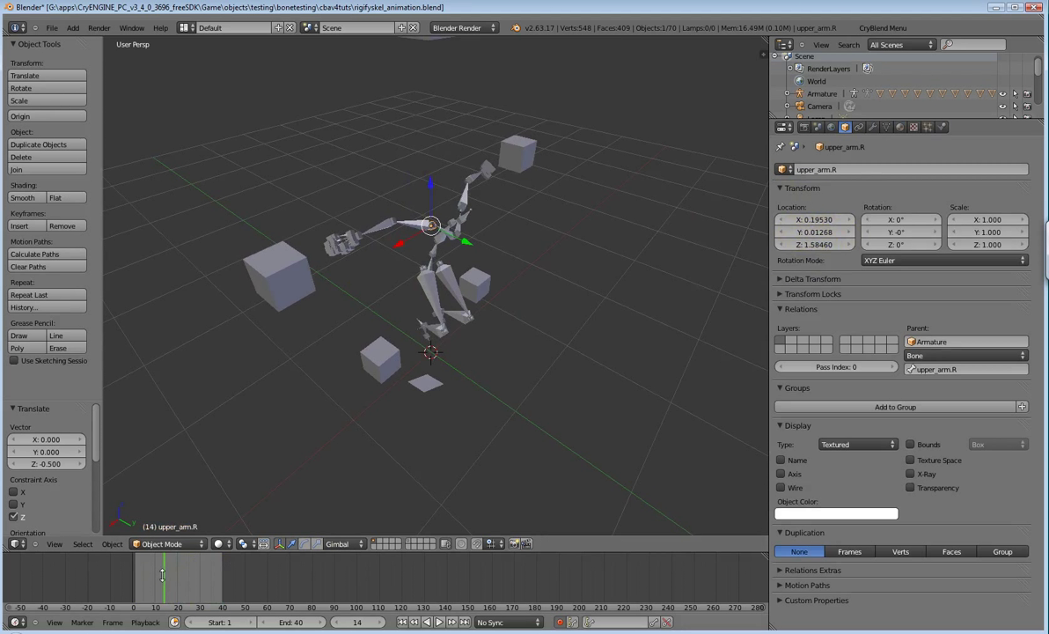
pyautogui.moveTo(162, 576); pyautogui.dragTo(138, 575)
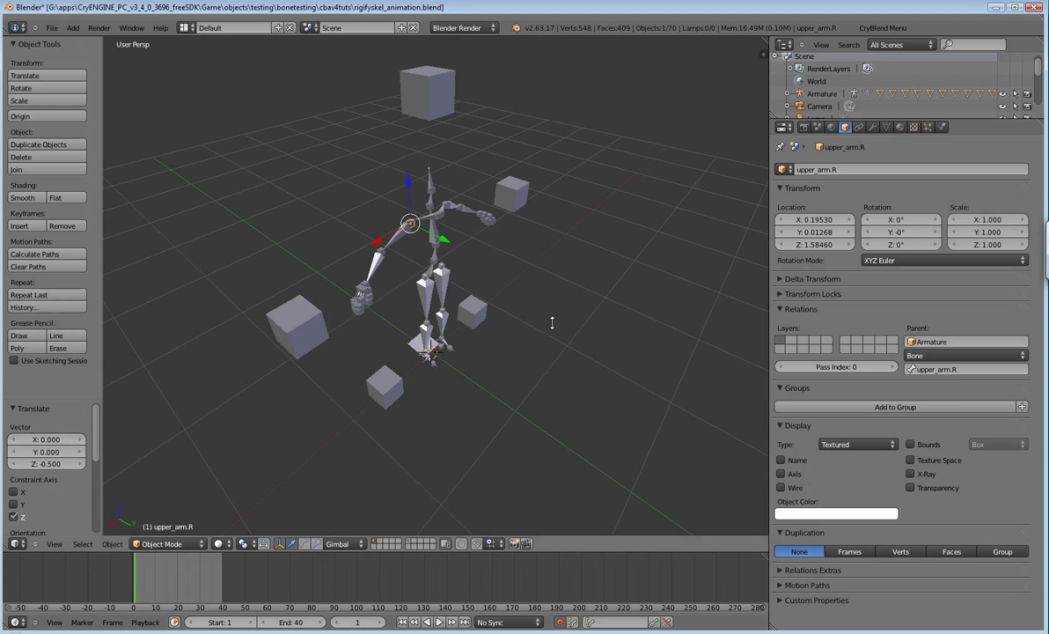
# Step: Run CryBlend's Make Fakebone Keyframes list command from the CryBlend Menu
pyautogui.click(881, 27)
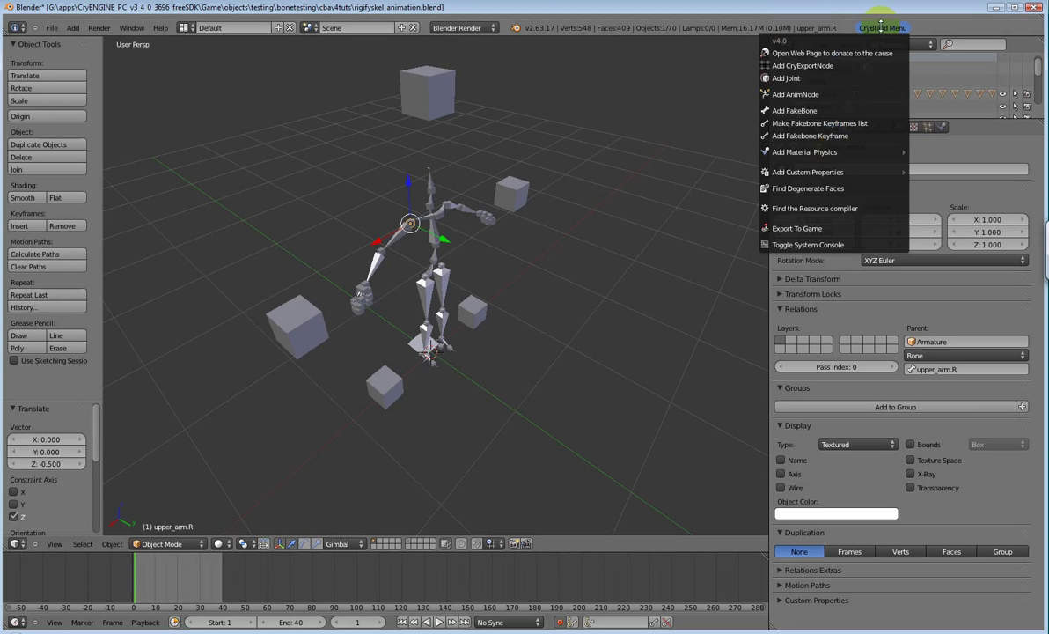
pyautogui.click(795, 122)
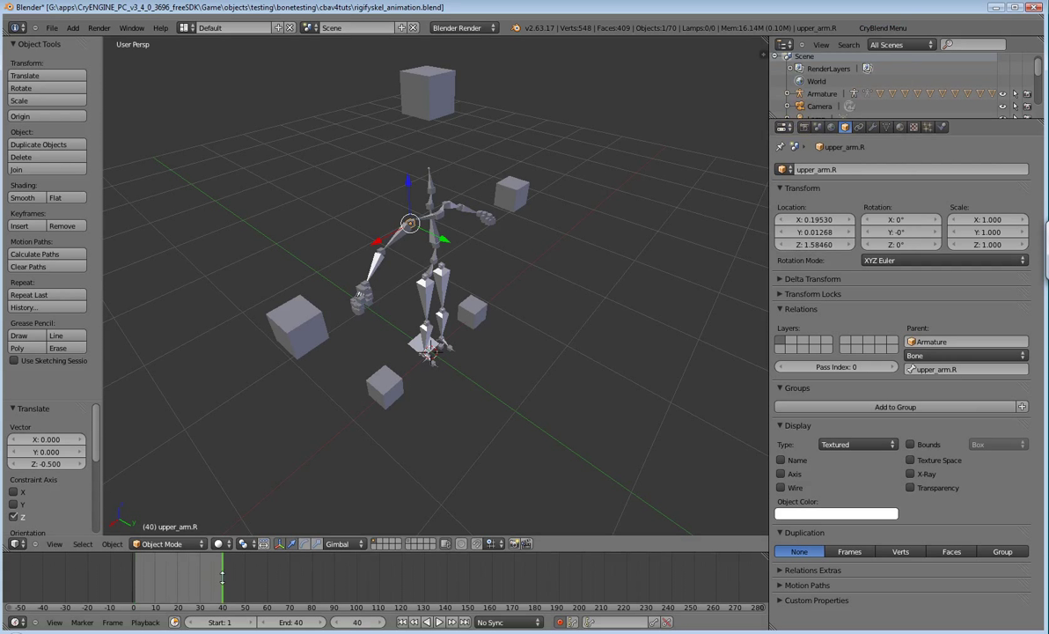
# Step: Scrub the timeline back from frame 40 toward the start to preview the jump
pyautogui.moveTo(222, 576); pyautogui.dragTo(133, 583)
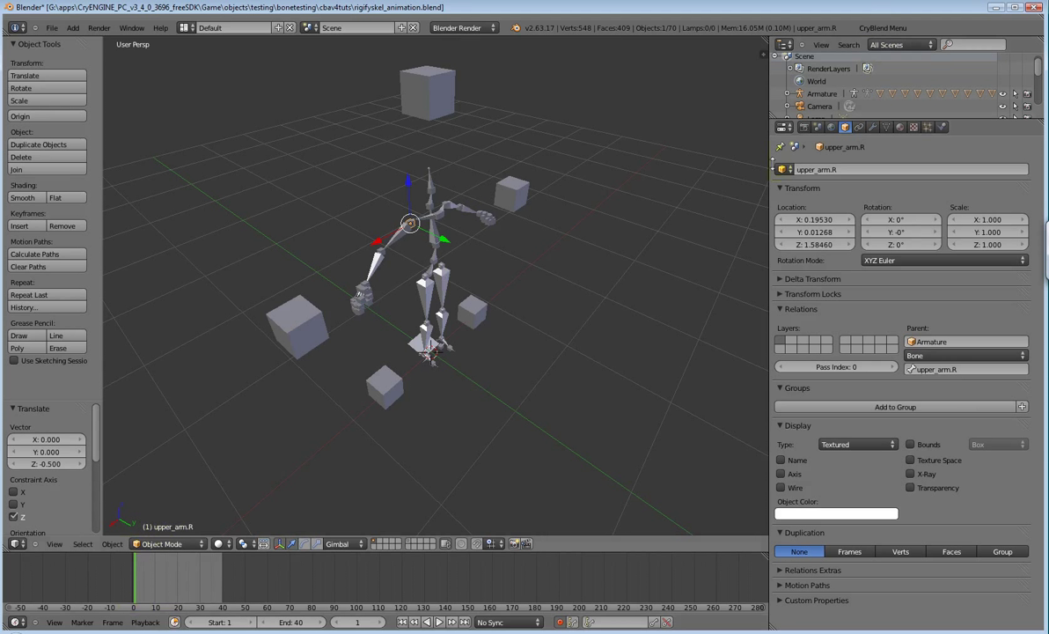
# Step: Open the CryBlend Menu to reach the Add Fakebone Keyframe command
pyautogui.click(882, 27)
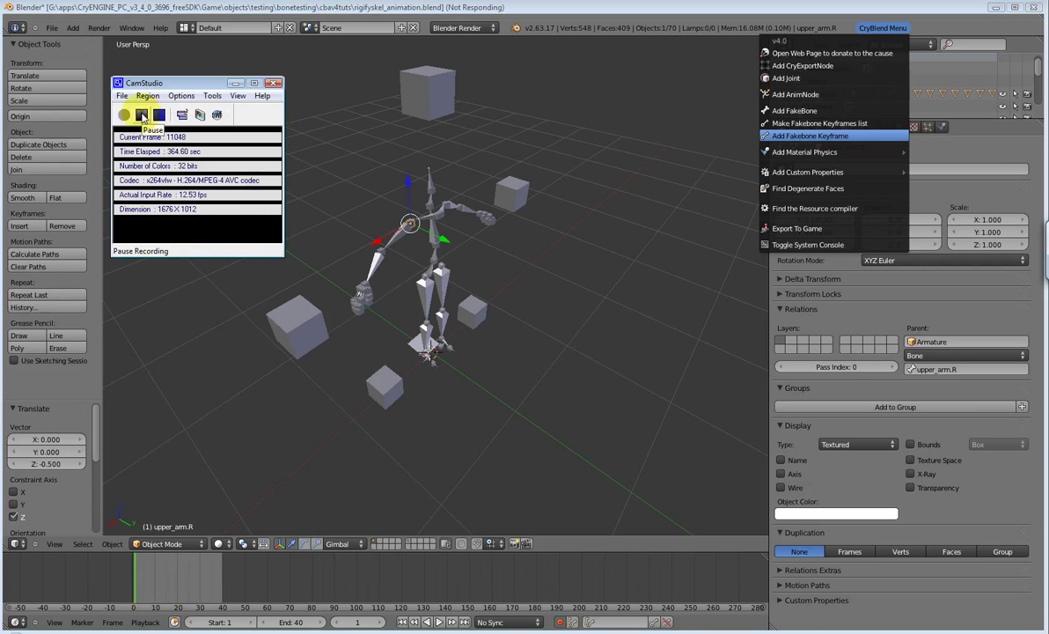
# Step: Orbit to a lower angle on the rig and select the neck and head fakebones
pyautogui.click(141, 114)
pyautogui.click(124, 117)
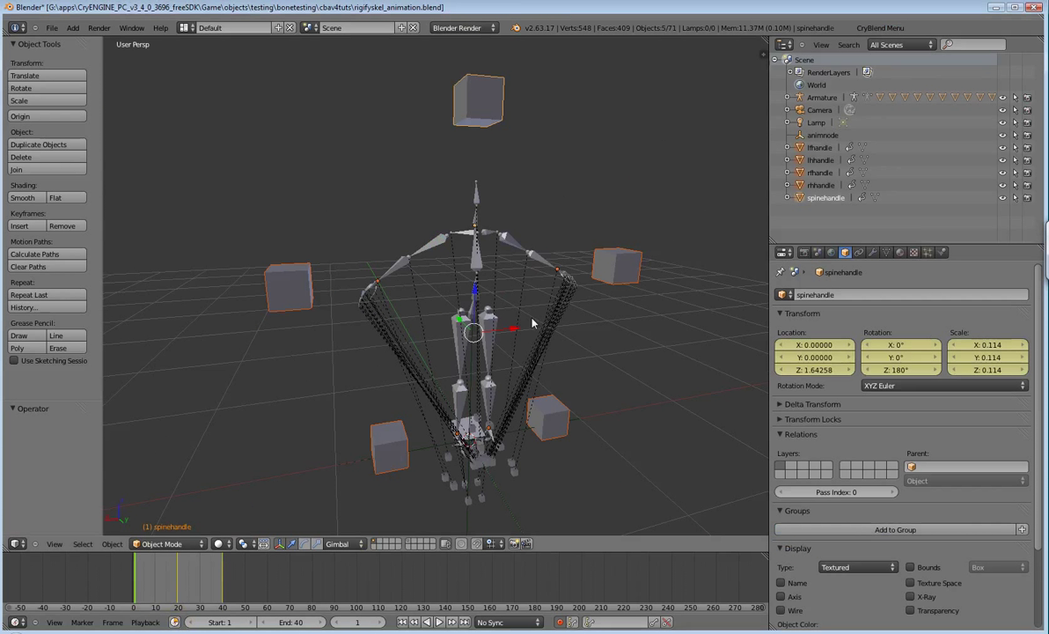
pyautogui.moveTo(521, 405)
pyautogui.mouseDown(button='middle')
pyautogui.moveTo(570, 453)
pyautogui.moveTo(530, 385)
pyautogui.mouseUp(button='middle')
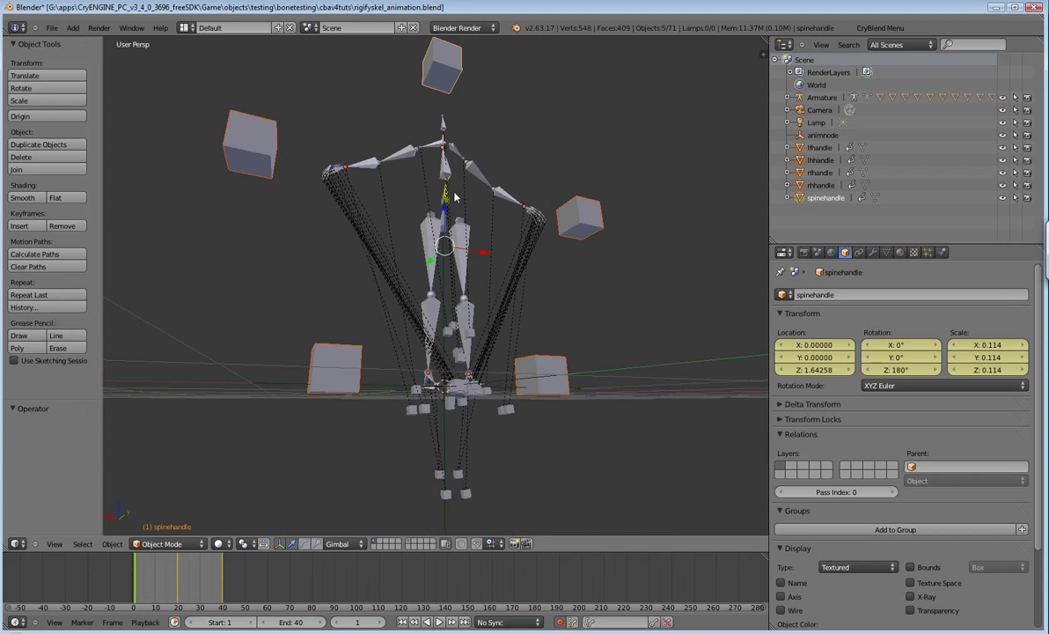
pyautogui.moveTo(458, 400); pyautogui.dragTo(484, 357, button='middle')
pyautogui.rightClick(444, 330)
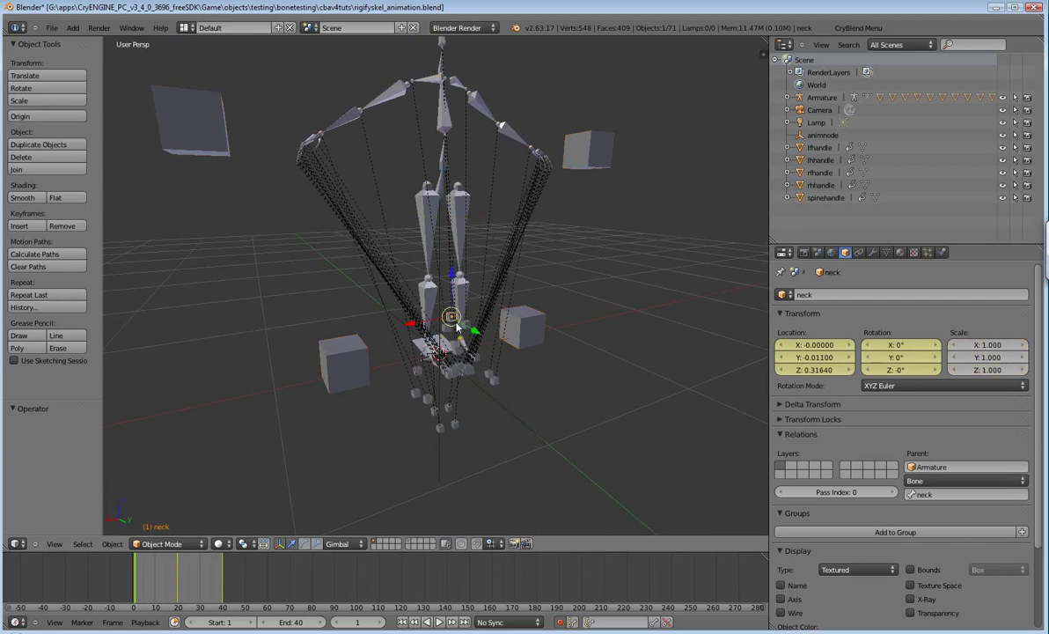
pyautogui.rightClick(452, 346)
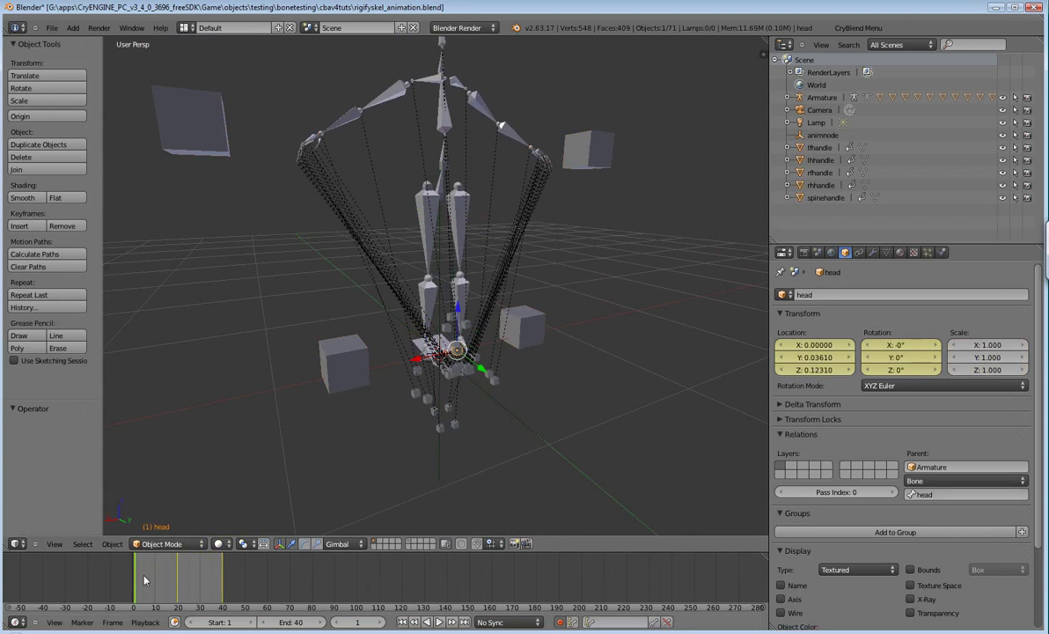
# Step: Scrub the jump between frames 15 and 35 and orbit to watch the head fakebone move
pyautogui.moveTo(145, 586); pyautogui.dragTo(167, 585)
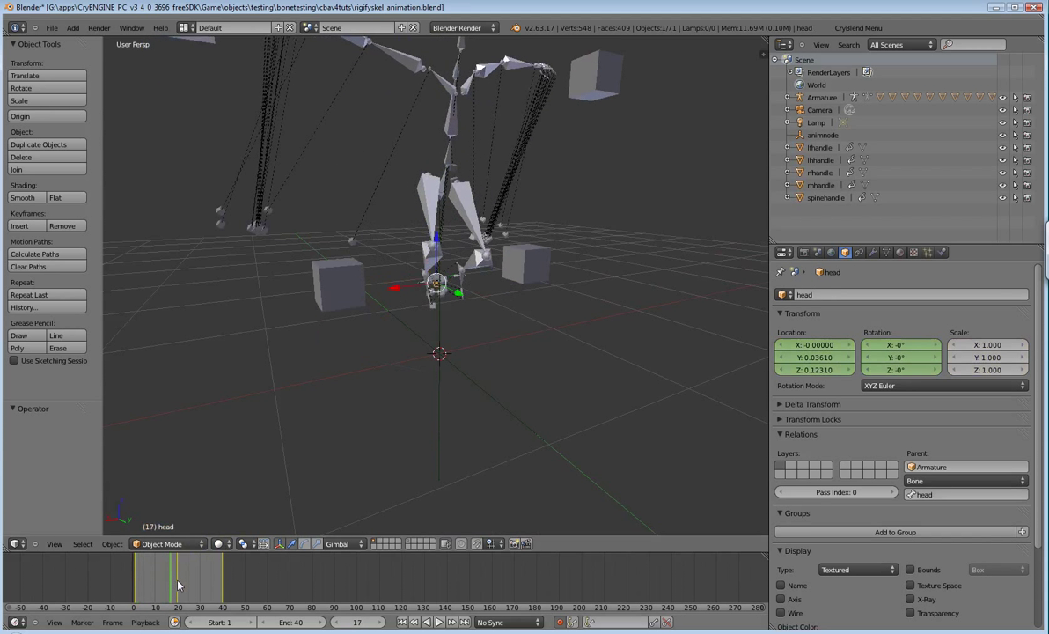
pyautogui.moveTo(179, 585); pyautogui.dragTo(135, 591)
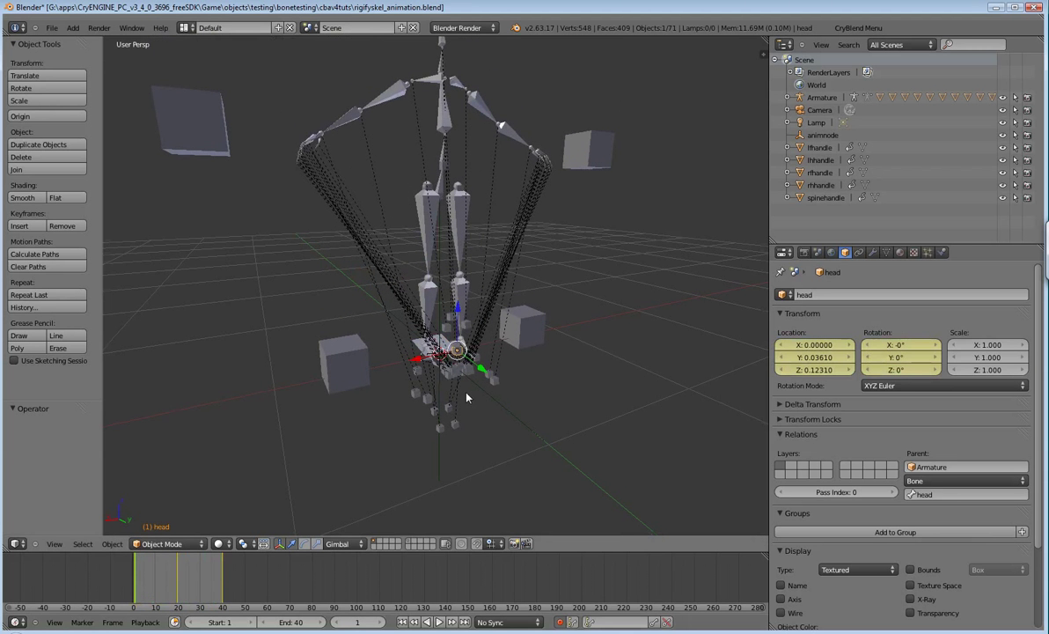
pyautogui.moveTo(466, 397); pyautogui.dragTo(442, 400, button='middle')
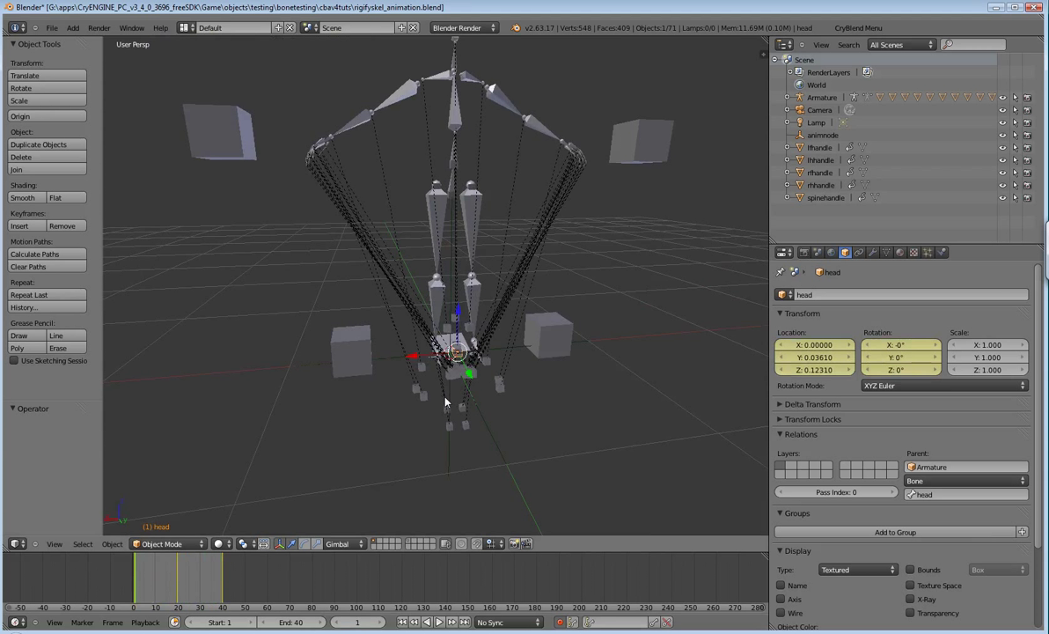
pyautogui.moveTo(527, 417); pyautogui.dragTo(569, 437, button='middle')
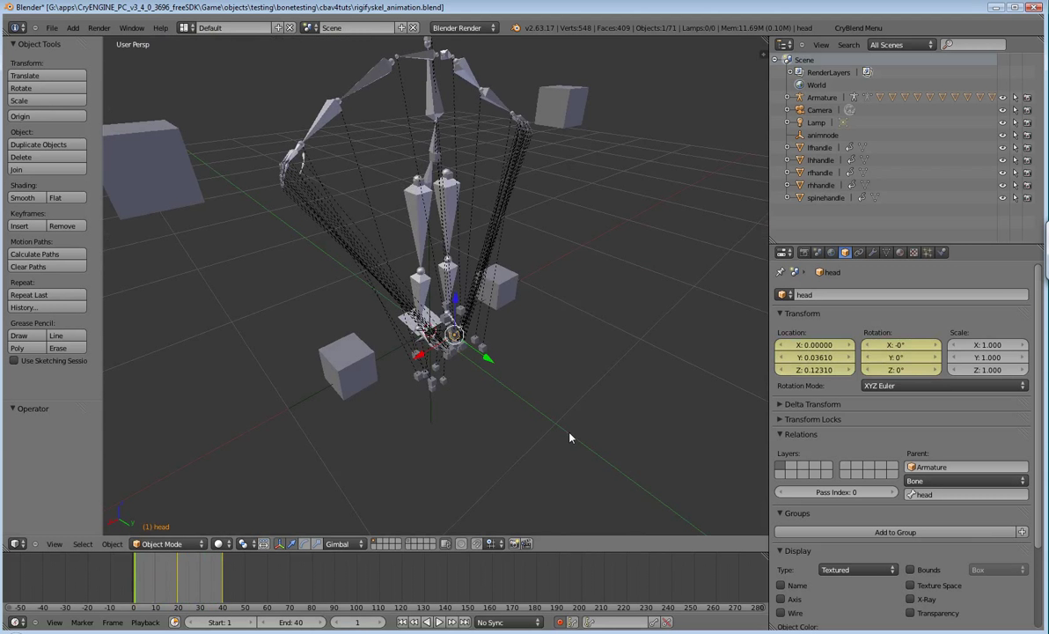
pyautogui.click(824, 136)
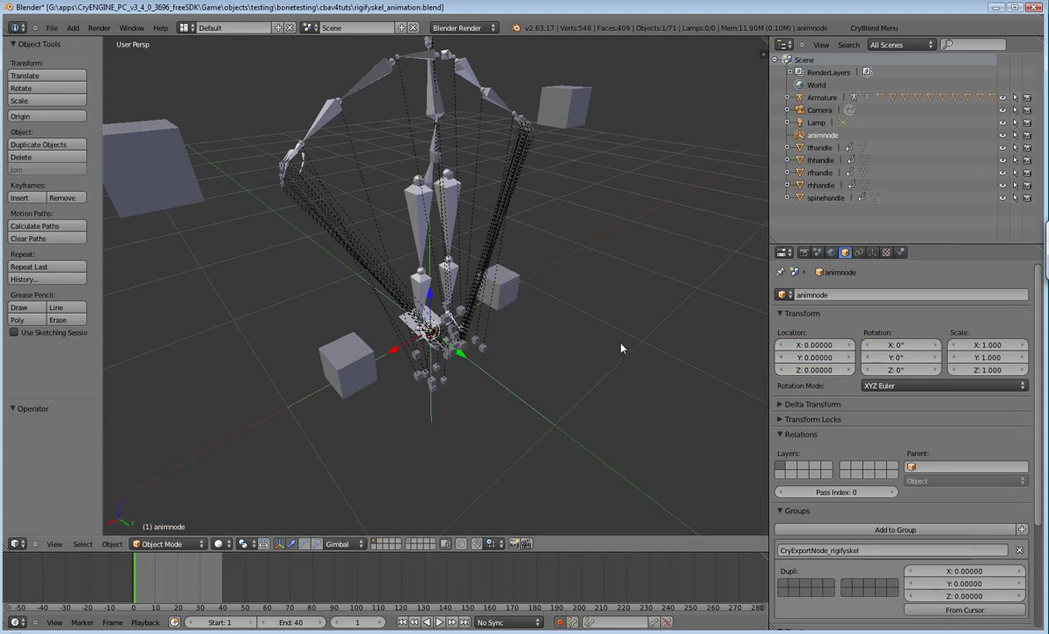
pyautogui.moveTo(621, 347); pyautogui.dragTo(575, 359, button='middle')
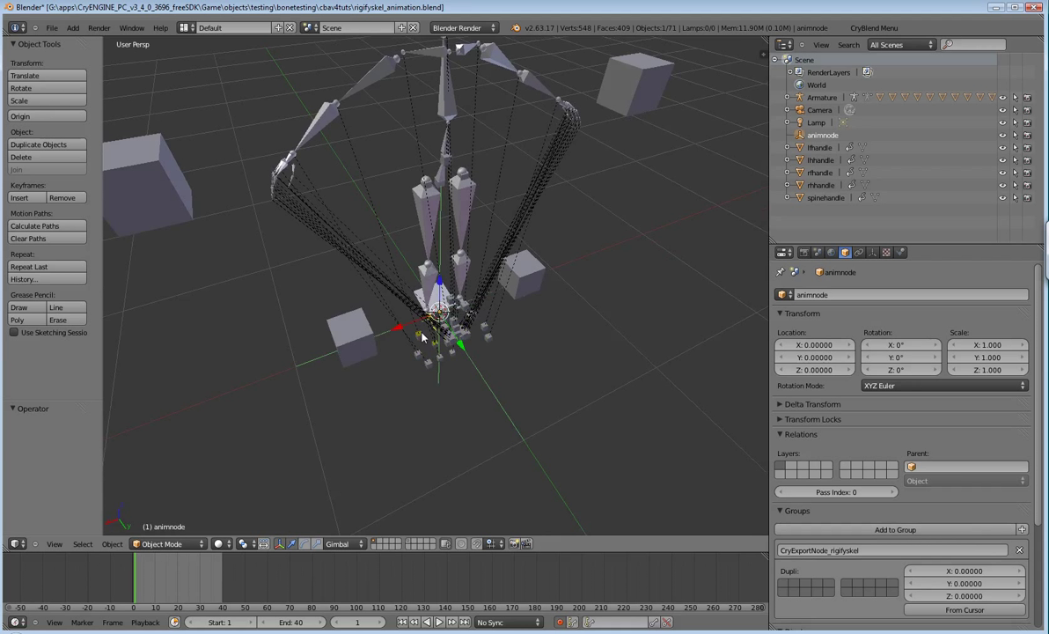
pyautogui.rightClick(419, 336)
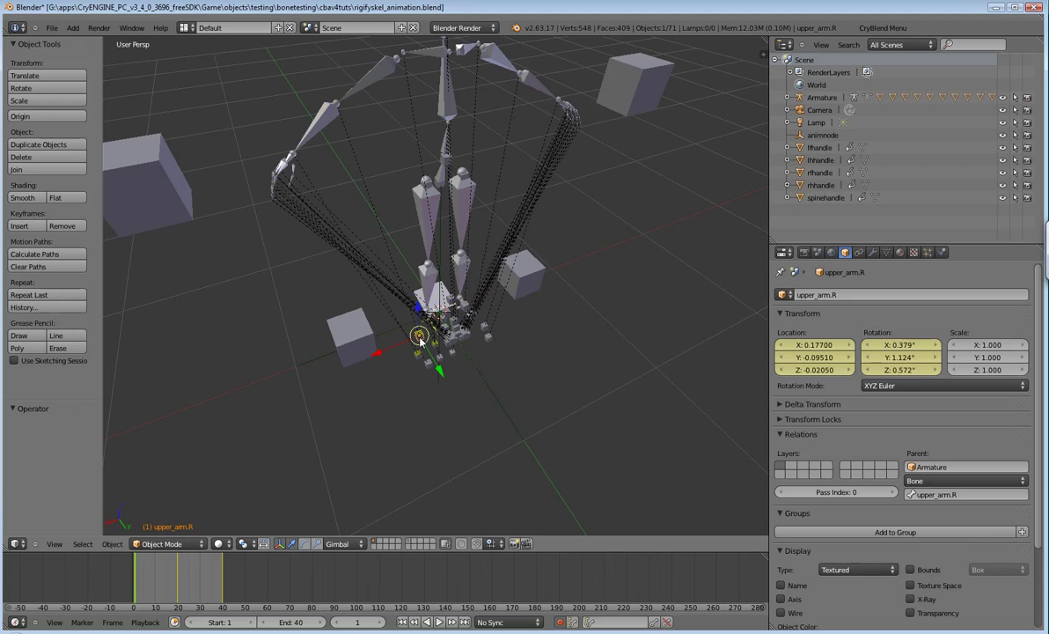
pyautogui.click(822, 135)
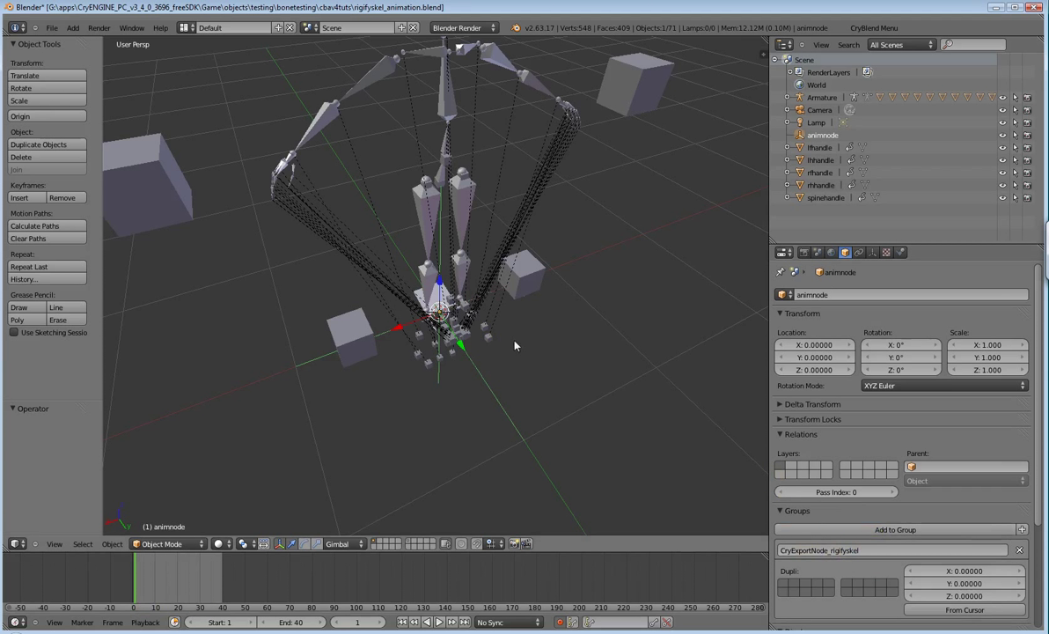
pyautogui.click(874, 28)
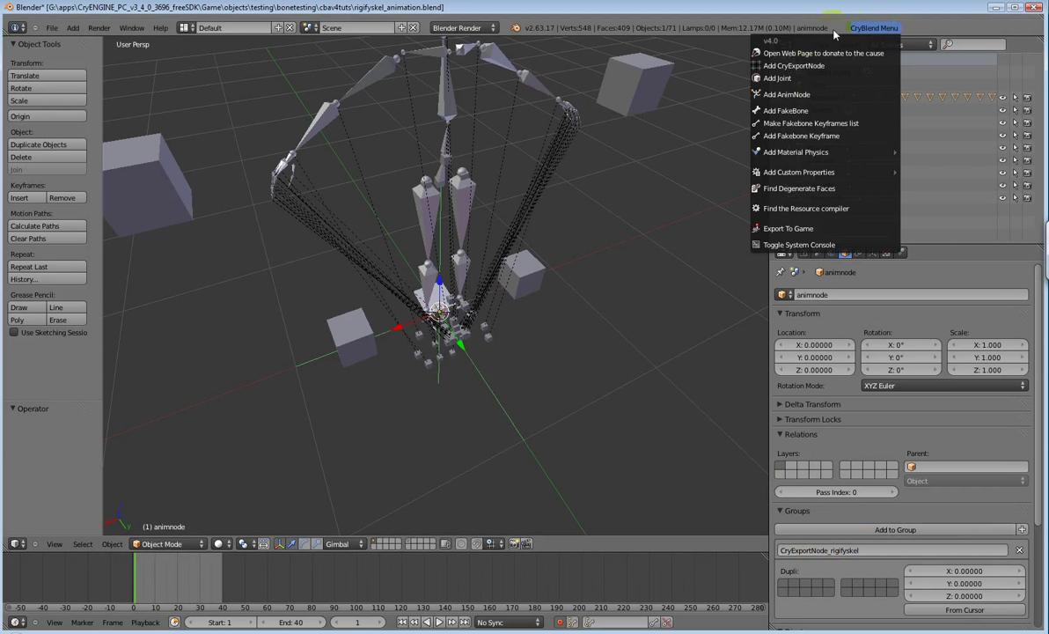
pyautogui.click(779, 95)
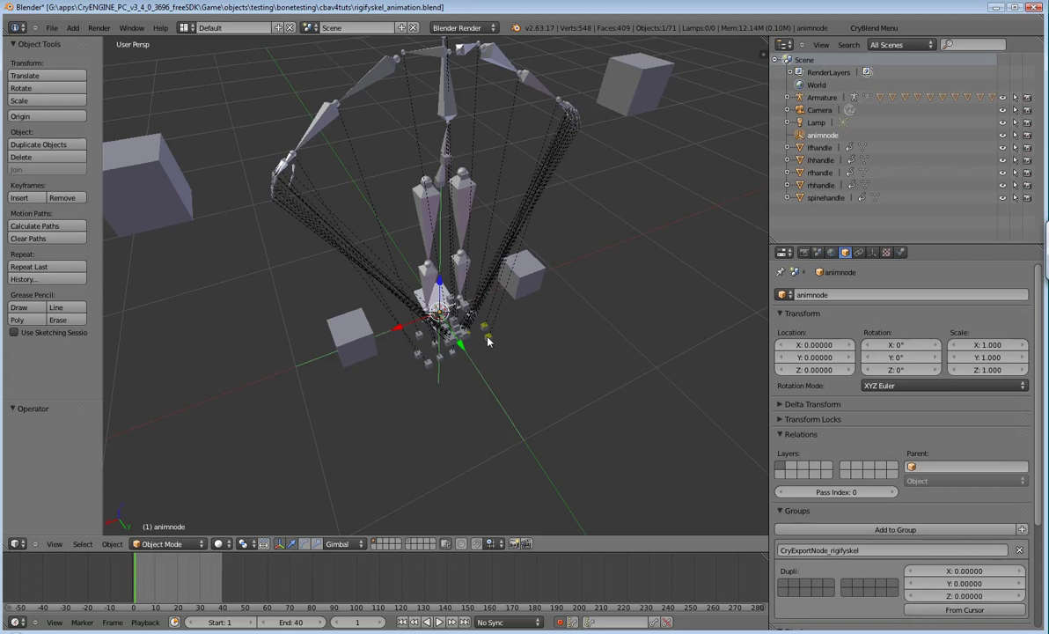
pyautogui.moveTo(541, 339)
pyautogui.mouseDown(button='middle')
pyautogui.moveTo(493, 337)
pyautogui.moveTo(541, 347)
pyautogui.moveTo(554, 330)
pyautogui.mouseUp(button='middle')
pyautogui.scroll(-2, 554, 330)
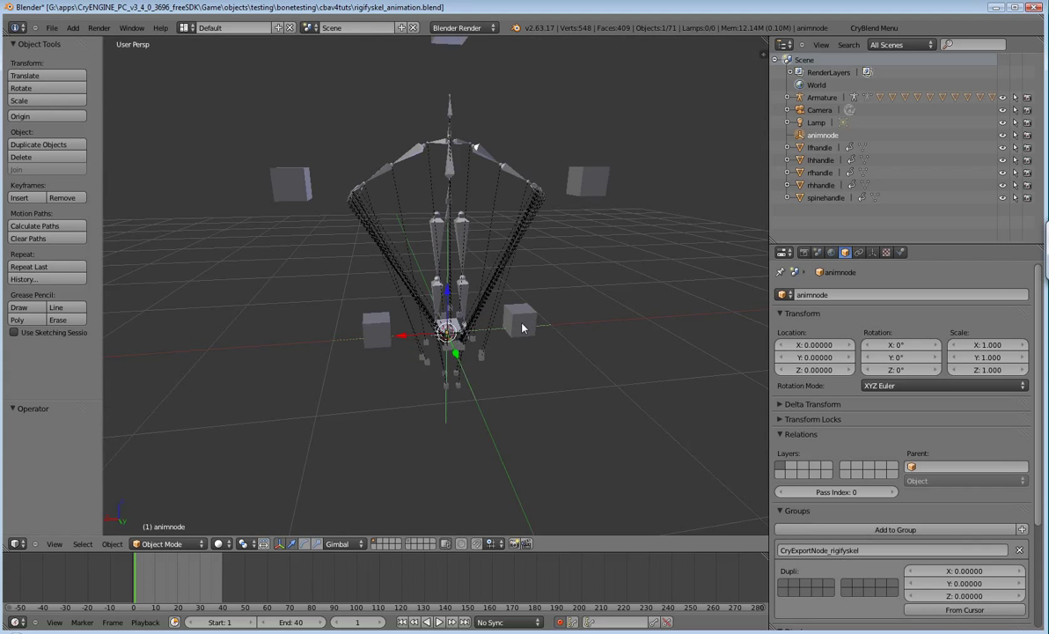
# Step: Select the four handle cubes and the spinehandle, then hide them
pyautogui.rightClick(526, 326)
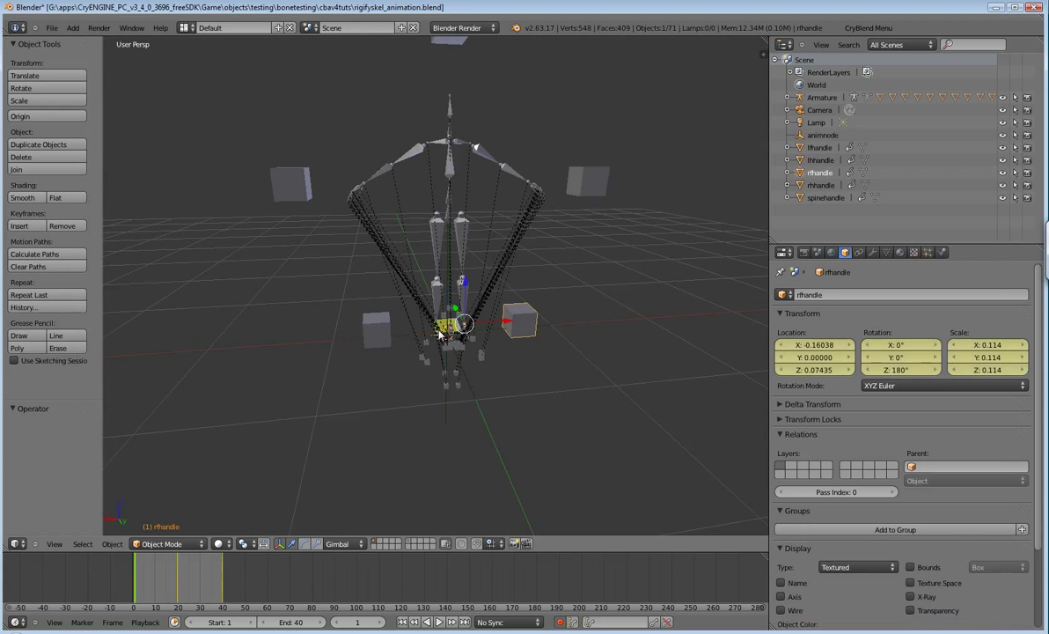
pyautogui.keyDown('shift'); pyautogui.rightClick(385, 329); pyautogui.keyUp('shift')
pyautogui.keyDown('shift'); pyautogui.rightClick(291, 183); pyautogui.keyUp('shift')
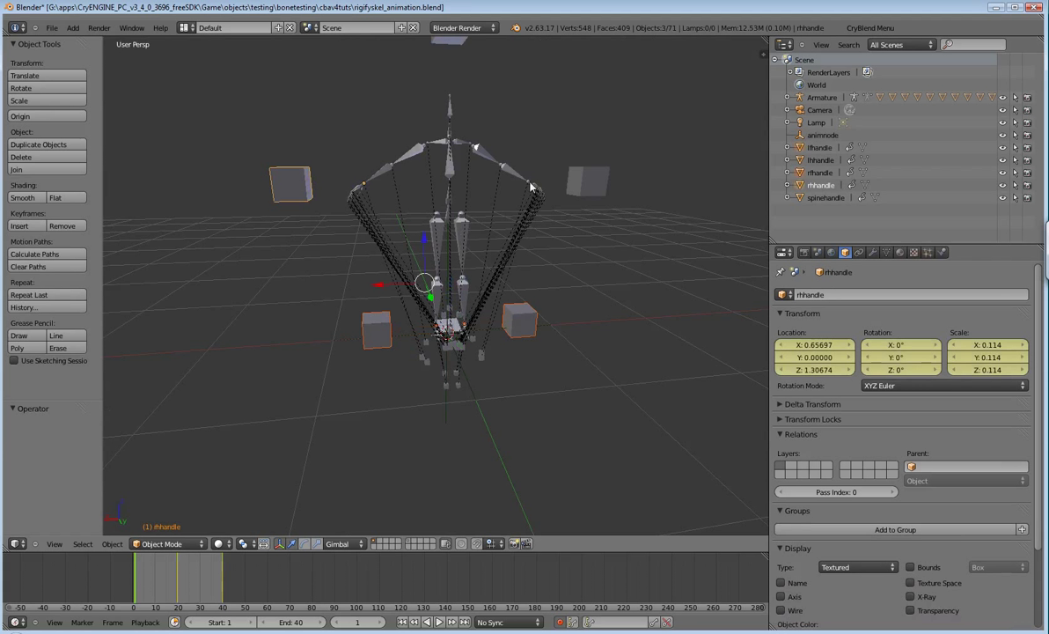
pyautogui.keyDown('shift'); pyautogui.rightClick(587, 183); pyautogui.keyUp('shift')
pyautogui.keyDown('shift'); pyautogui.rightClick(450, 43); pyautogui.keyUp('shift')
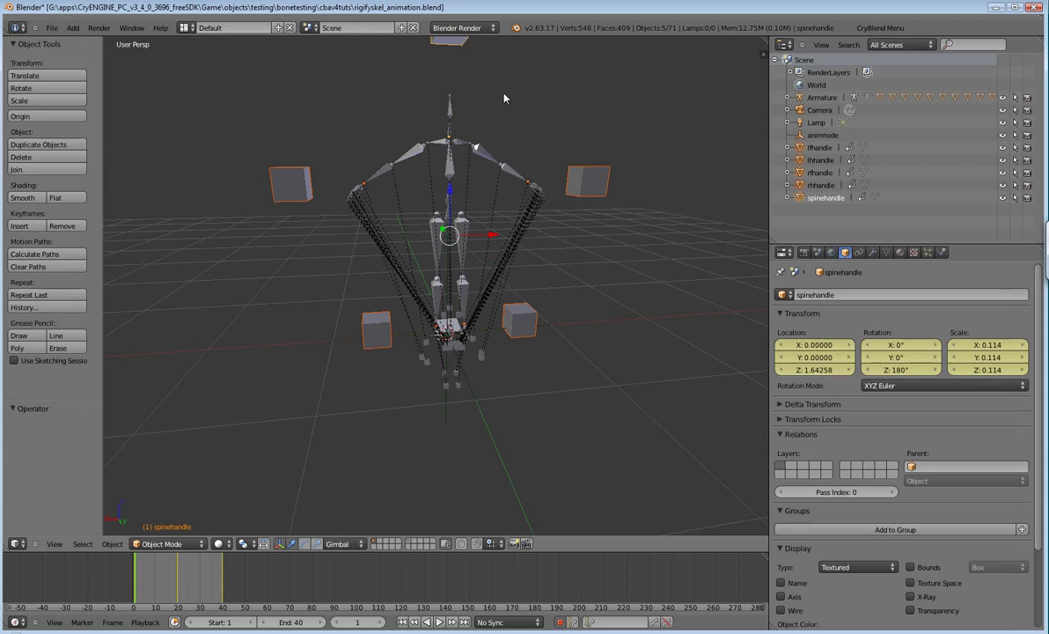
pyautogui.press('h')
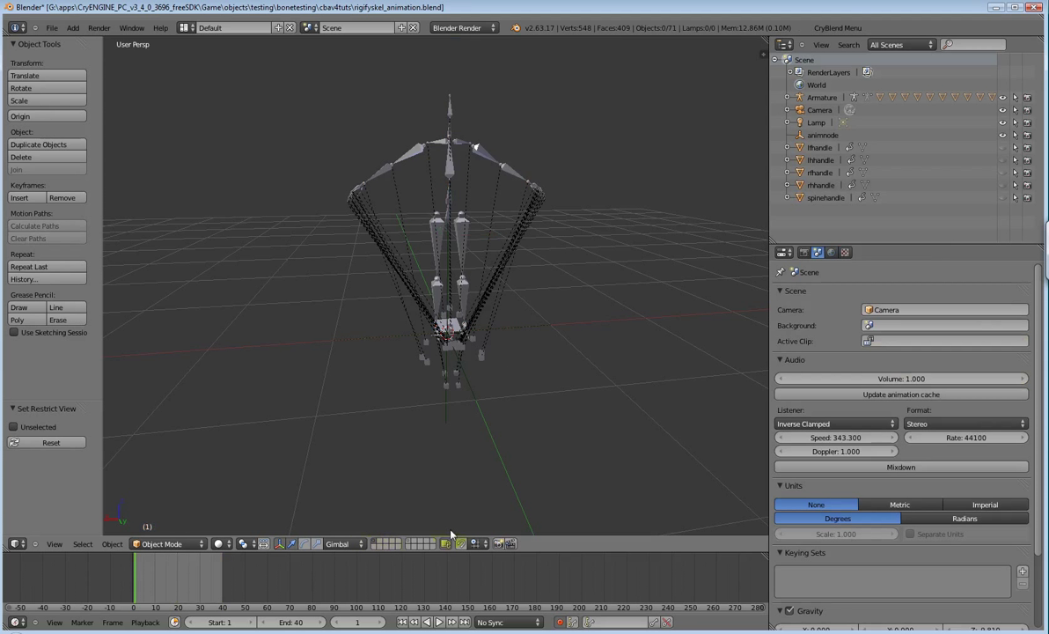
# Step: Select only the shin.R fakebone and advance the jump to frame 27
pyautogui.moveTo(487, 351); pyautogui.dragTo(532, 375, button='middle')
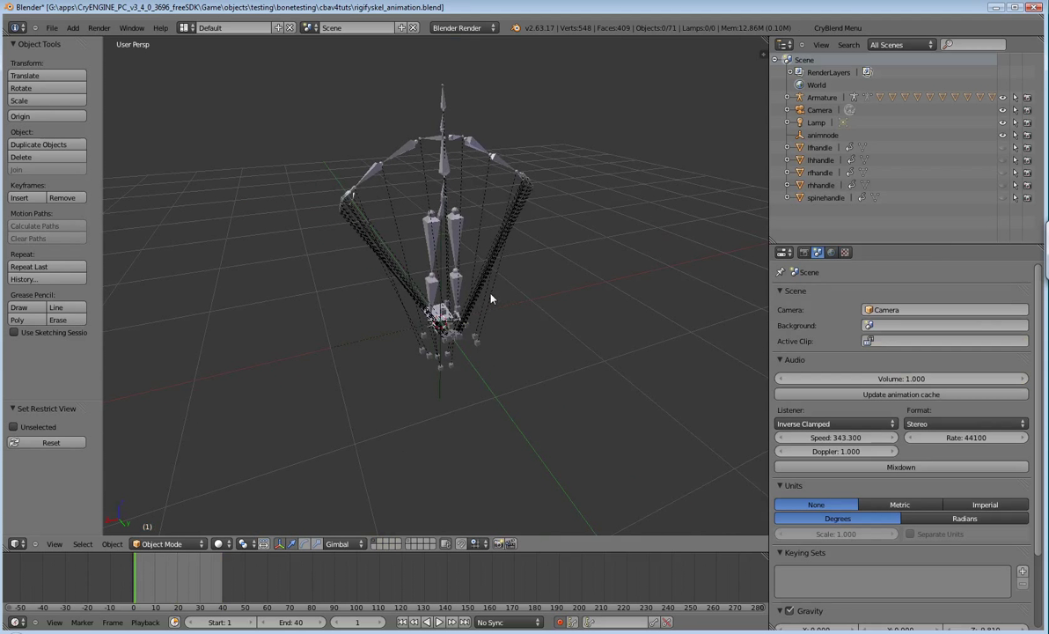
pyautogui.press('a')
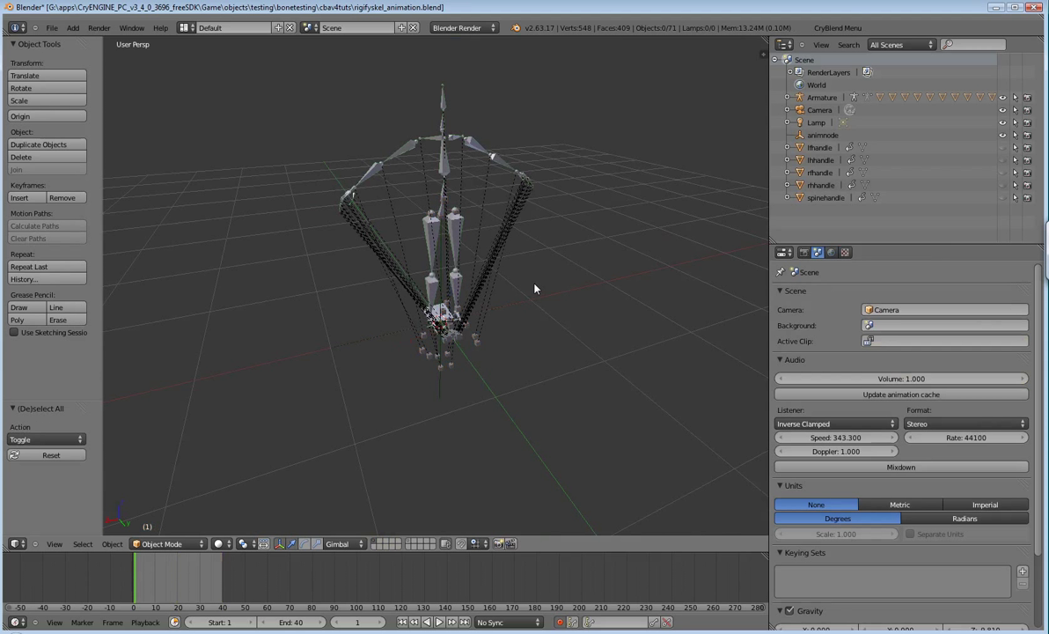
pyautogui.press('a')
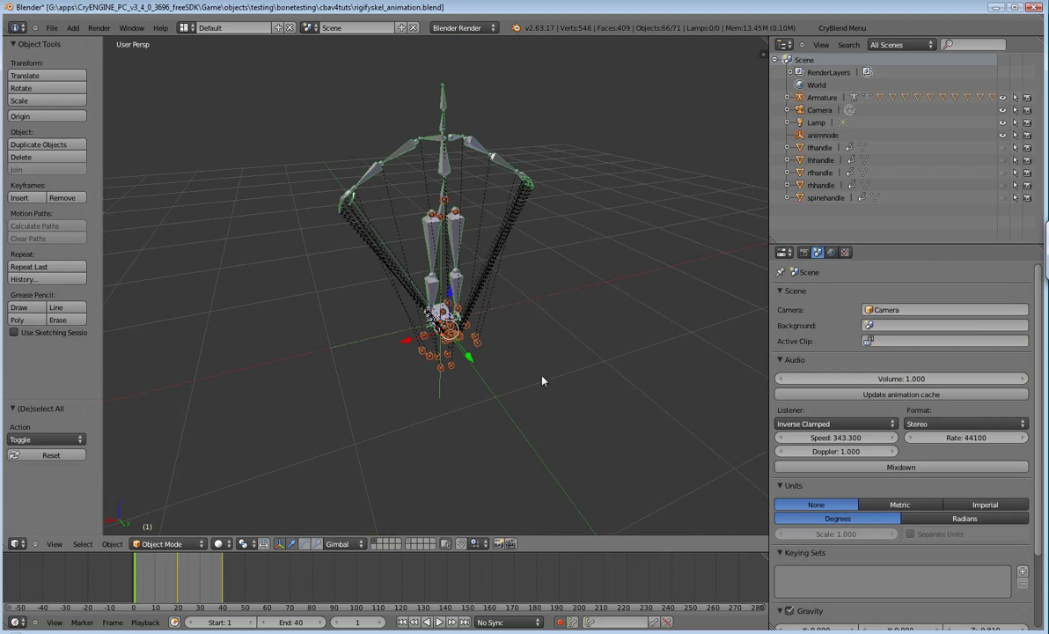
pyautogui.rightClick(410, 352)
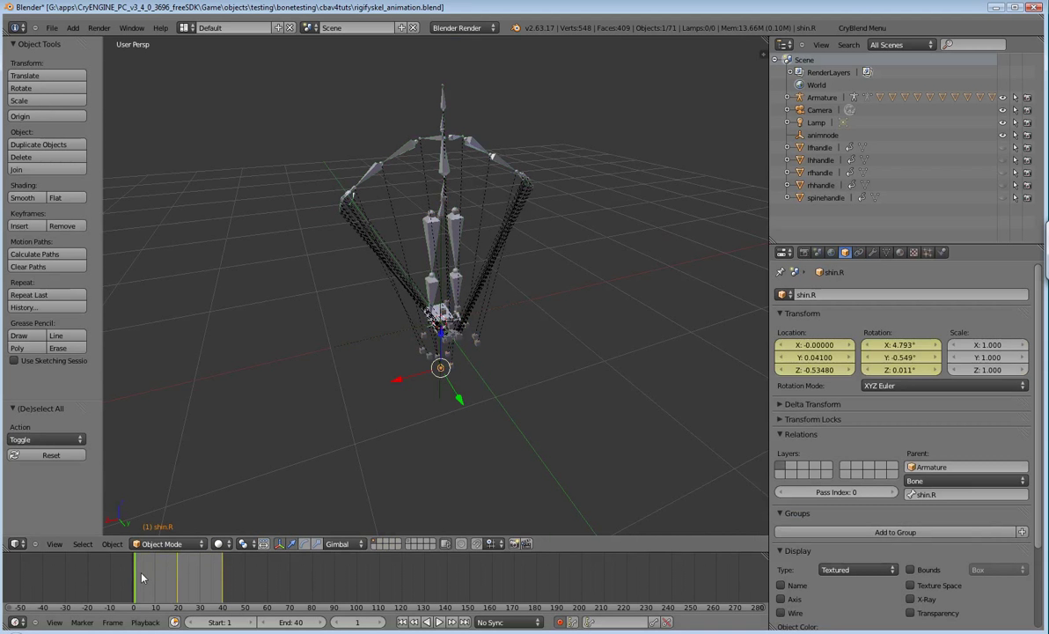
pyautogui.moveTo(141, 576); pyautogui.dragTo(192, 578)
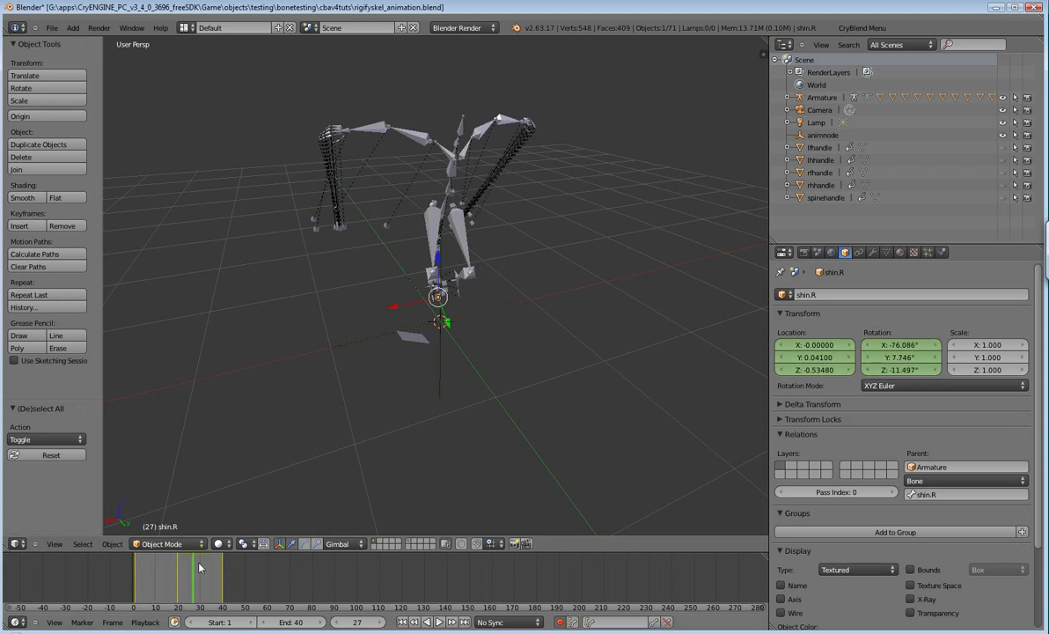
# Step: Scrub the jump back to frame 1, then orbit and zoom in on the armature
pyautogui.moveTo(183, 575); pyautogui.dragTo(135, 574)
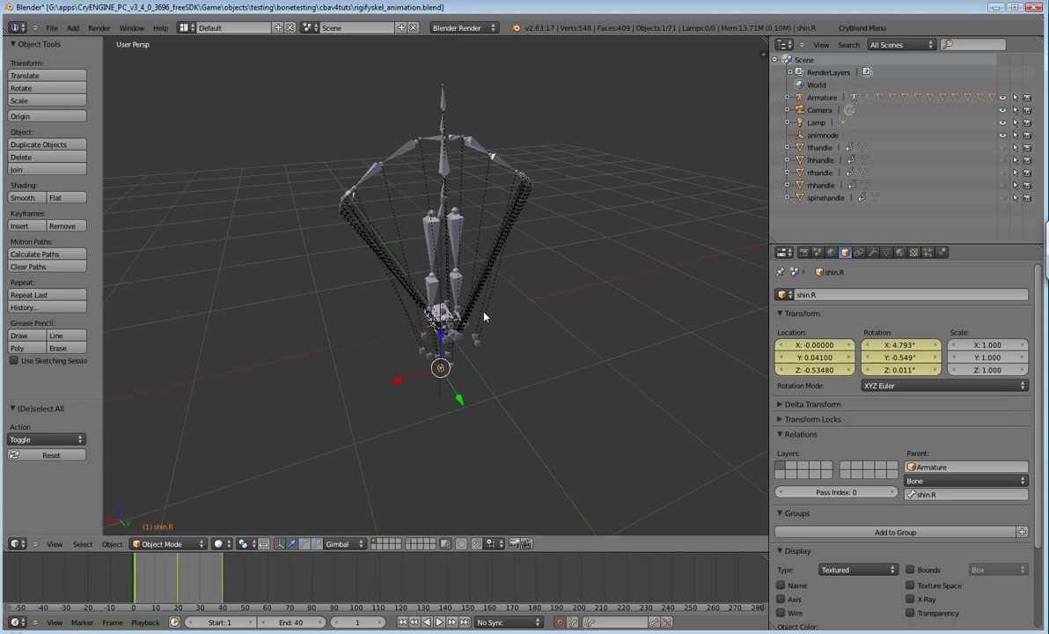
pyautogui.moveTo(483, 317); pyautogui.dragTo(546, 333, button='middle')
pyautogui.scroll(2, 506, 356)
pyautogui.moveTo(556, 290); pyautogui.dragTo(488, 411, button='middle')
pyautogui.rightClick(422, 379)
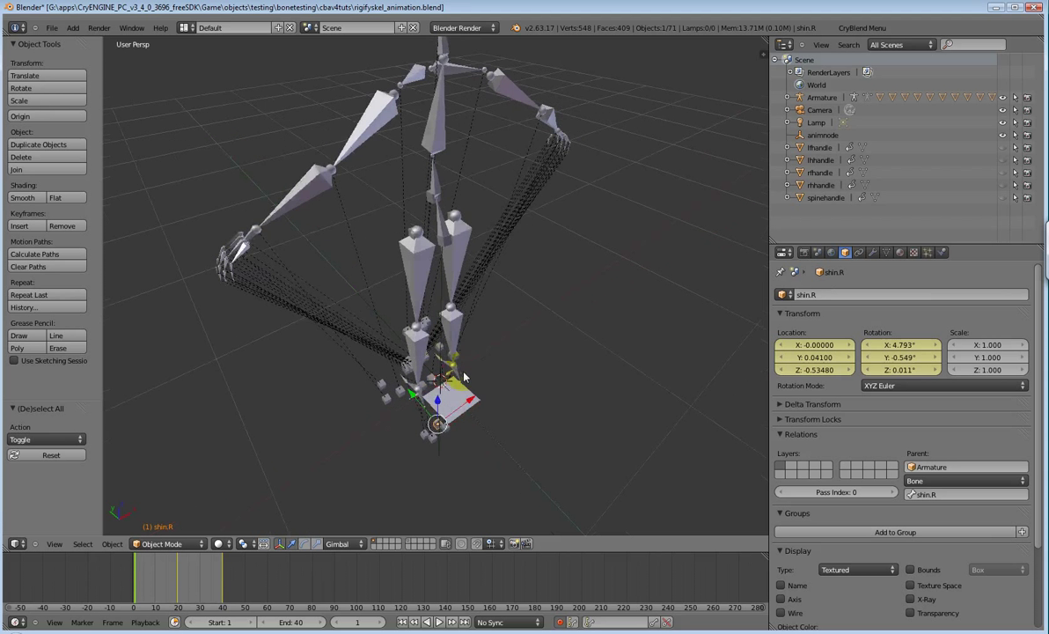
pyautogui.click(401, 223)
pyautogui.click(459, 215)
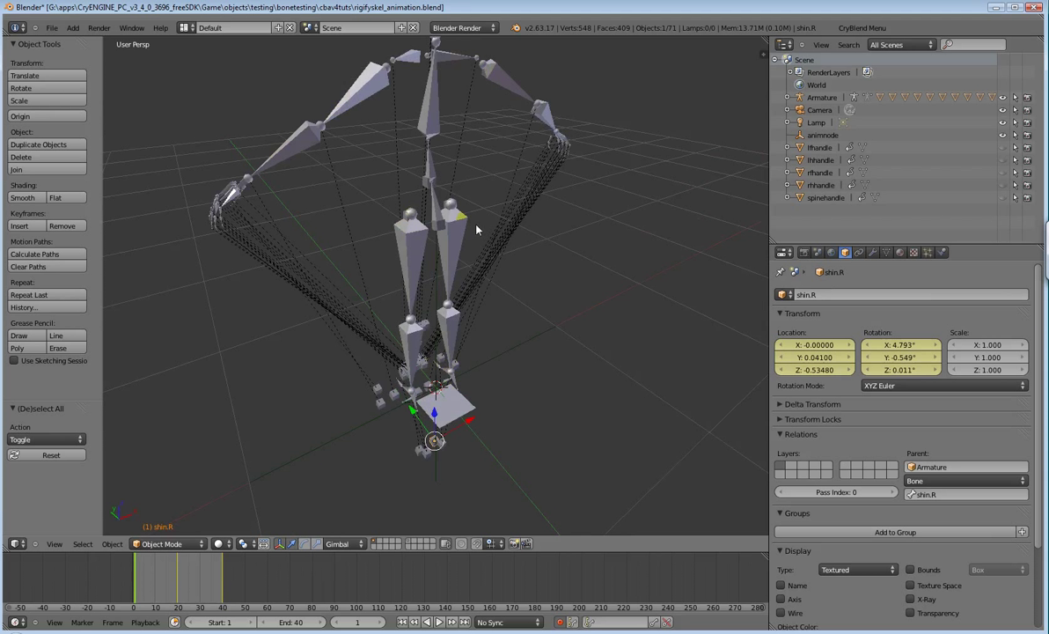
pyautogui.click(440, 401)
pyautogui.click(455, 413)
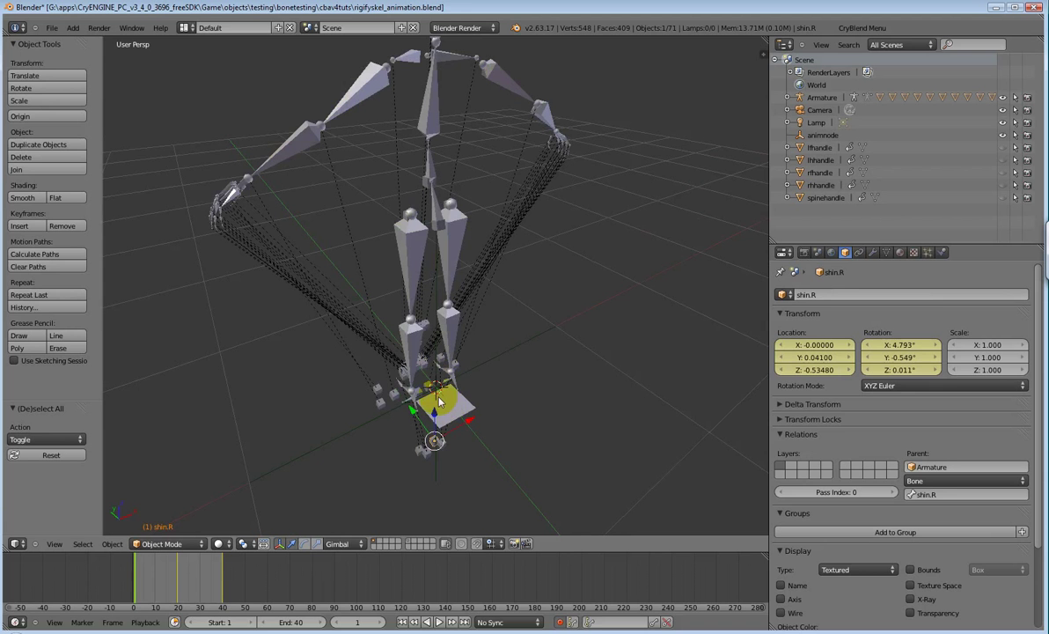
pyautogui.moveTo(440, 403); pyautogui.dragTo(681, 409, button='middle')
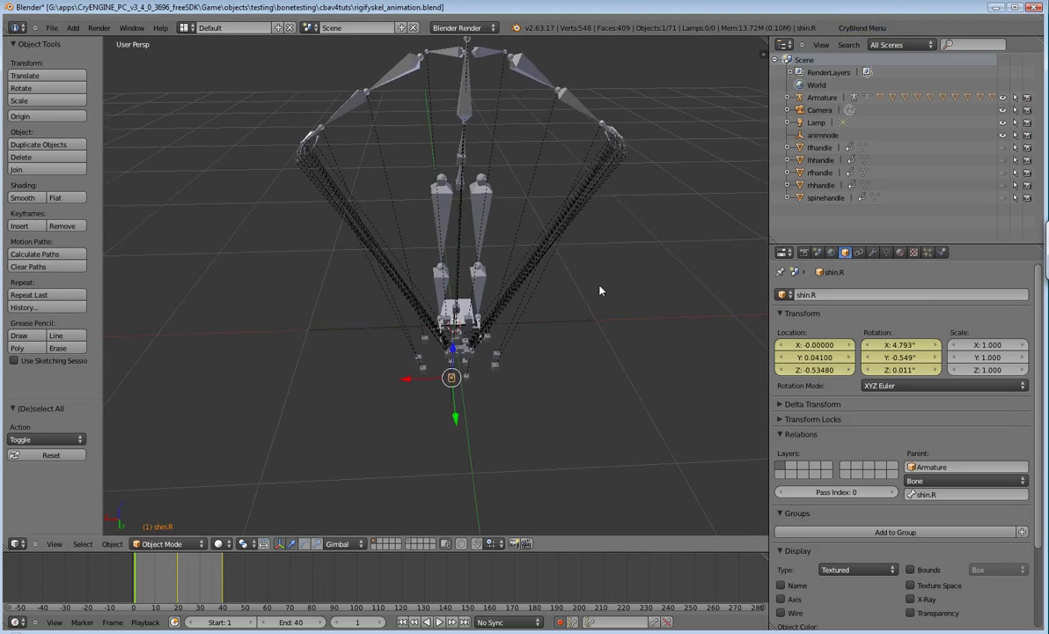
pyautogui.moveTo(602, 284); pyautogui.dragTo(595, 255, button='middle')
# Step: Select all rig objects and switch to the Game\Animations folder listing jumpanim.caf
pyautogui.press('a')
pyautogui.press('a')
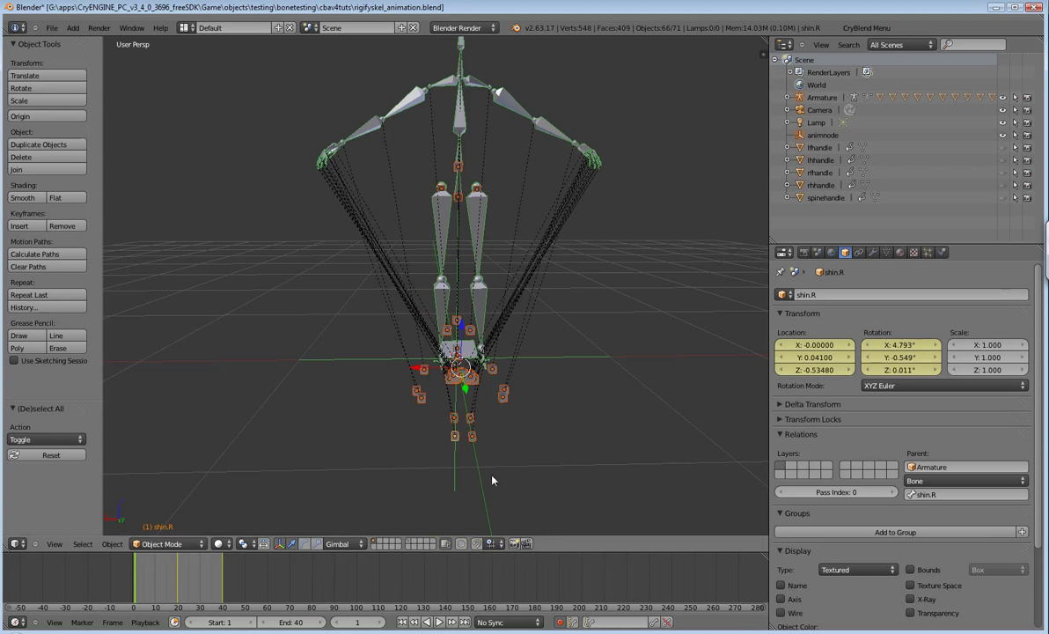
pyautogui.hotkey('alt', 'Tab')
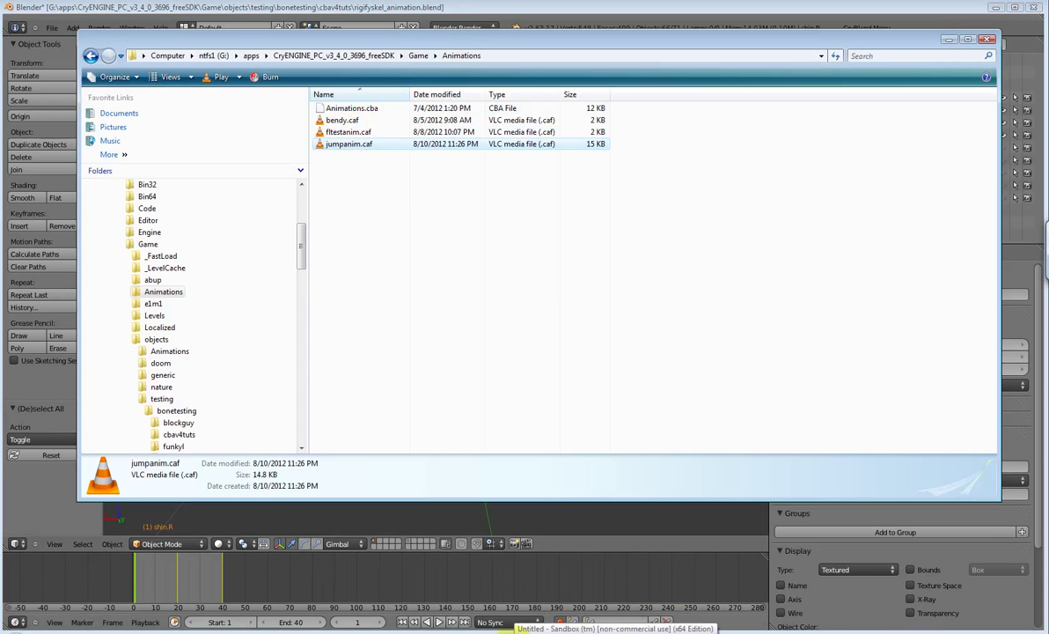
# Step: Export the rig and jump animation with CryBlend's Export To Game, keeping the CHR/CAF options
pyautogui.click(630, 7)
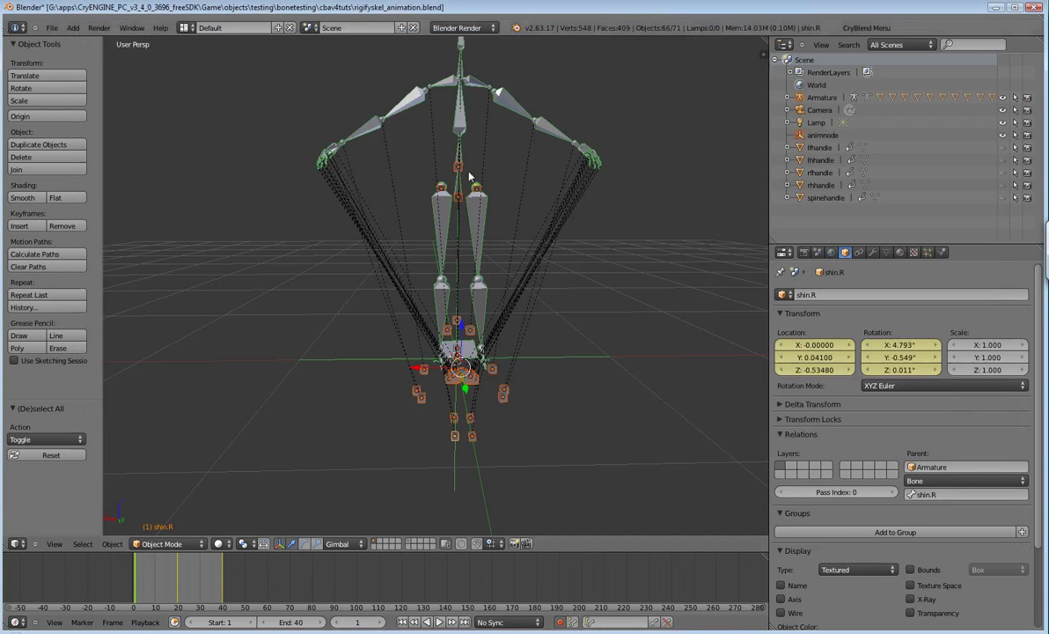
pyautogui.scroll(-2, 557, 327)
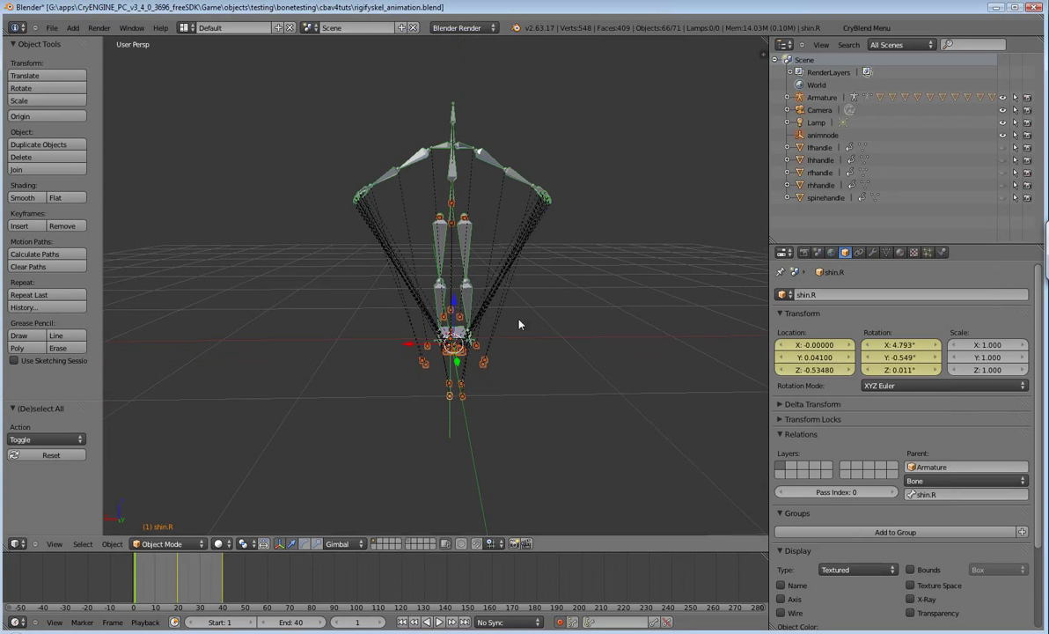
pyautogui.click(866, 28)
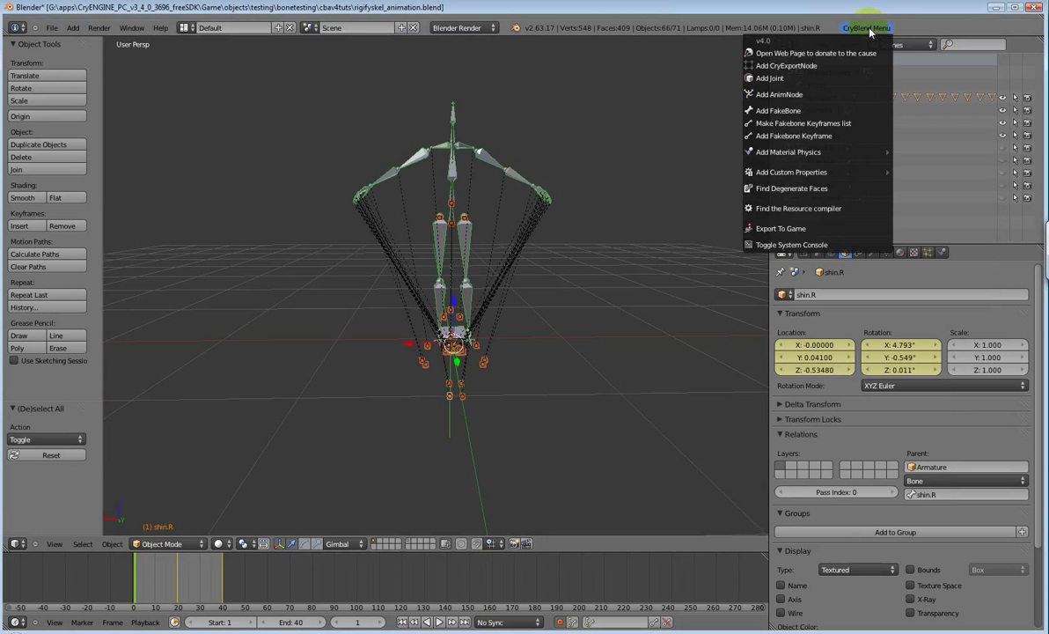
pyautogui.click(779, 228)
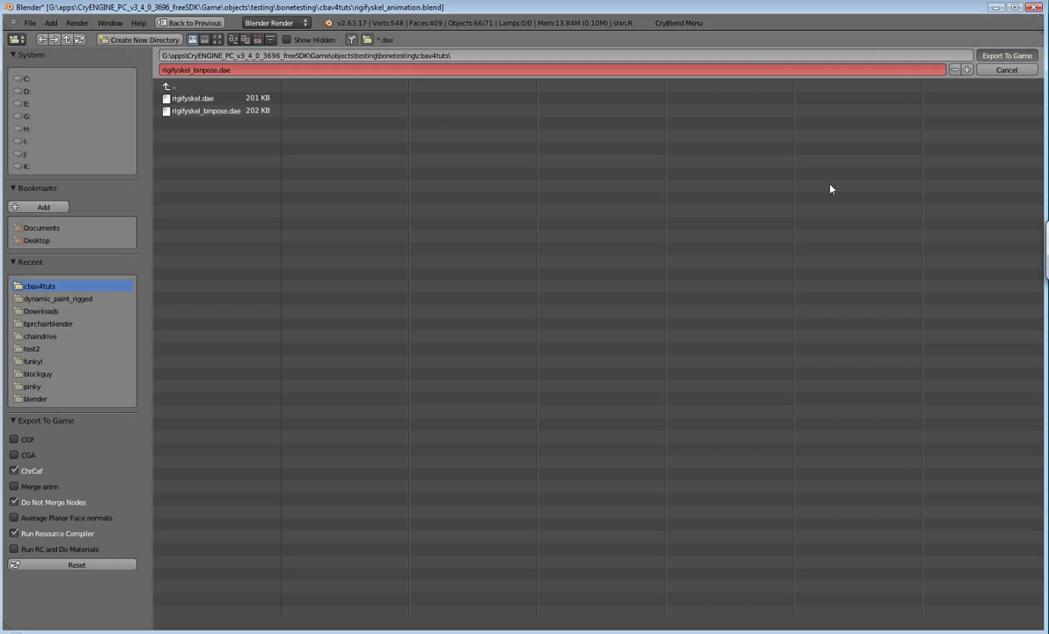
pyautogui.press('Return')
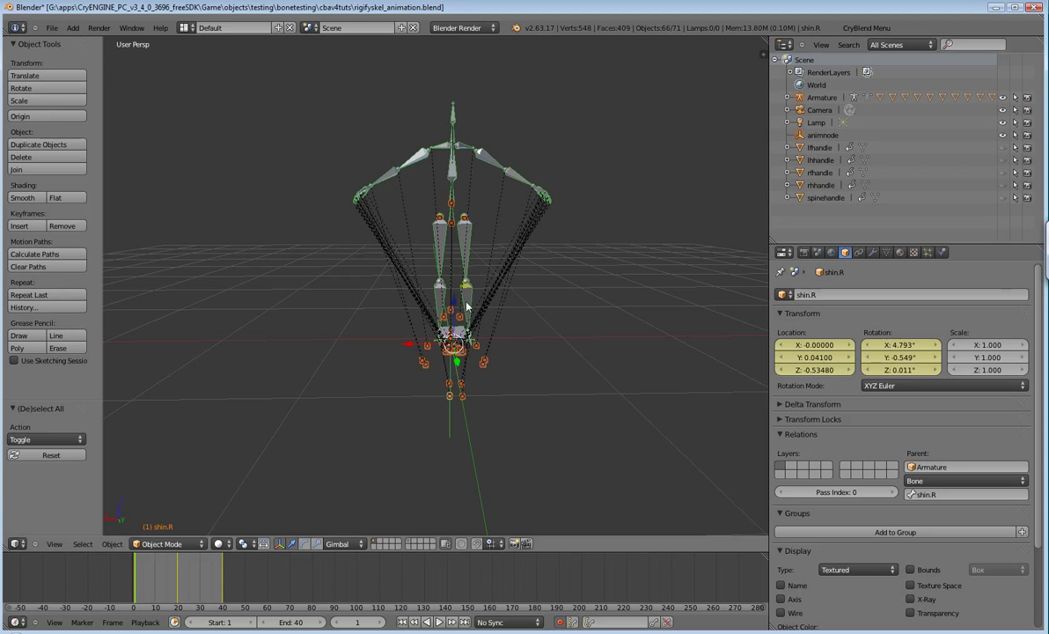
# Step: In the Character Editor, load rigifyskel.chr from the cbav4tuts folder and view its skeleton at an angle
pyautogui.hotkey('alt', 'Tab')
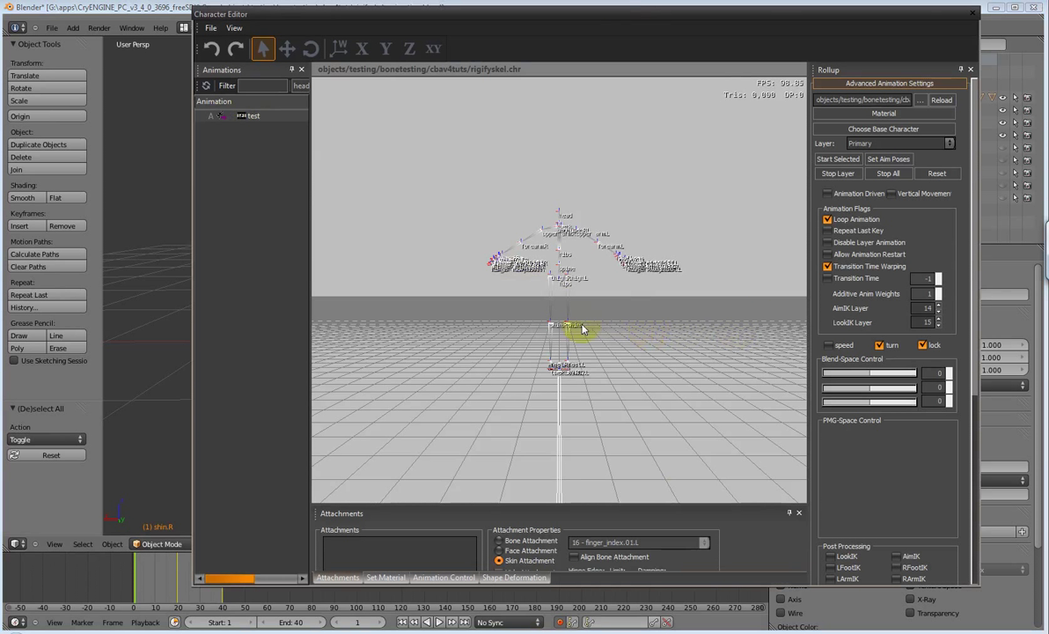
pyautogui.moveTo(581, 328); pyautogui.dragTo(578, 354)
pyautogui.click(211, 27)
pyautogui.click(227, 56)
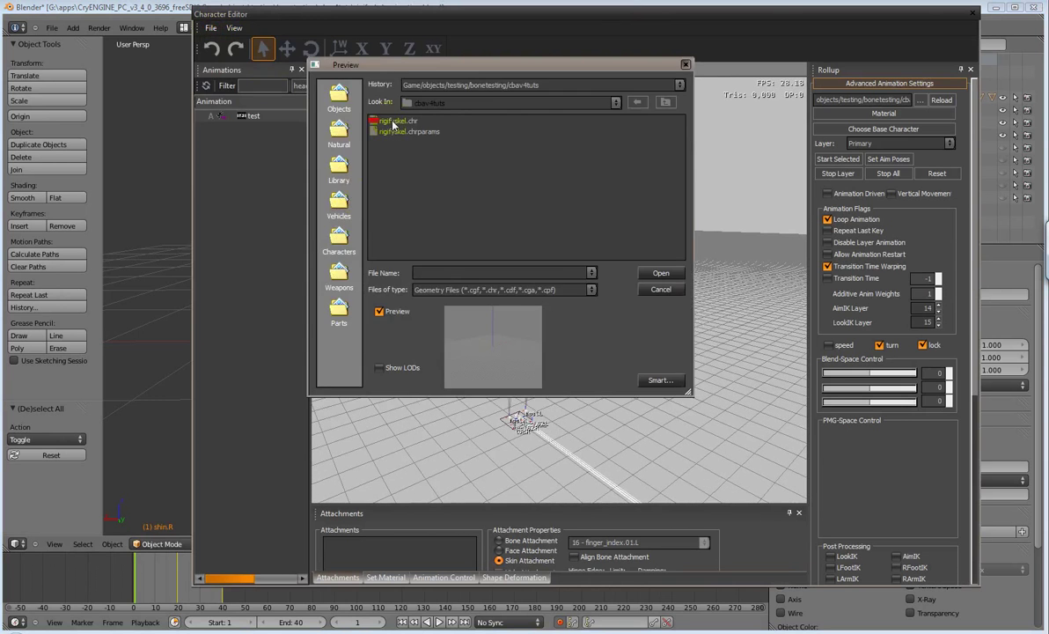
pyautogui.click(585, 337)
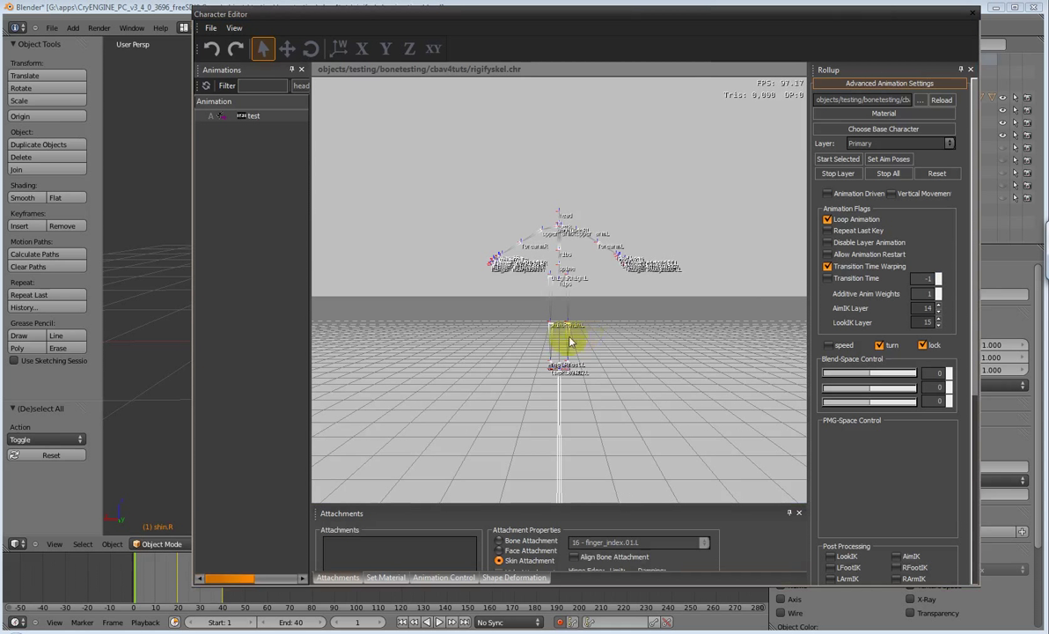
pyautogui.moveTo(569, 342); pyautogui.dragTo(586, 342)
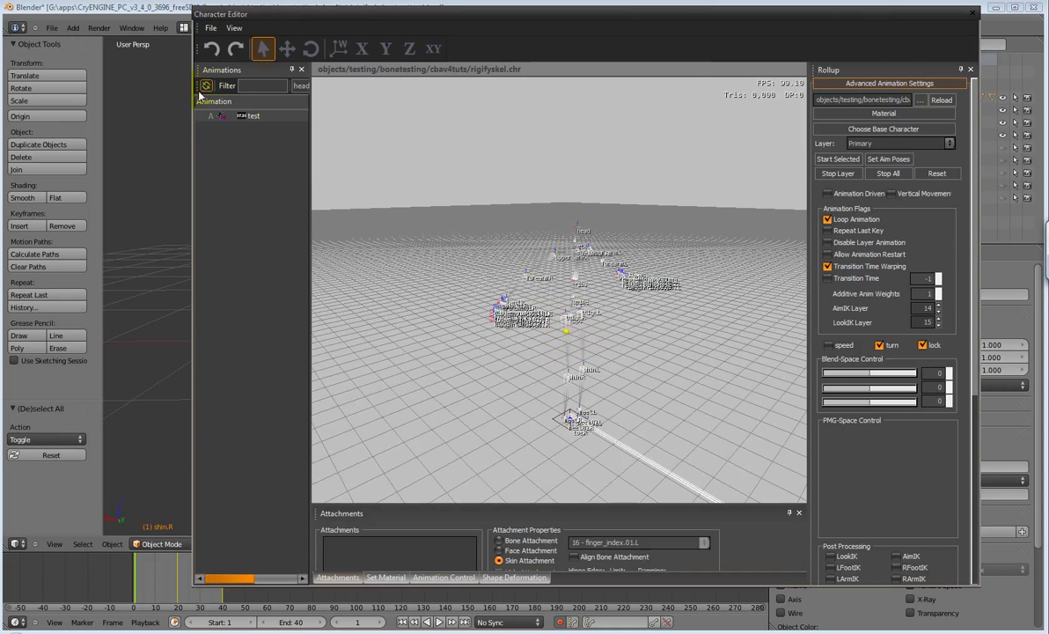
# Step: Reposition the view and play the 'test' animation on the skeleton
pyautogui.moveTo(538, 332)
pyautogui.mouseDown()
pyautogui.moveTo(569, 322)
pyautogui.moveTo(576, 422)
pyautogui.mouseUp()
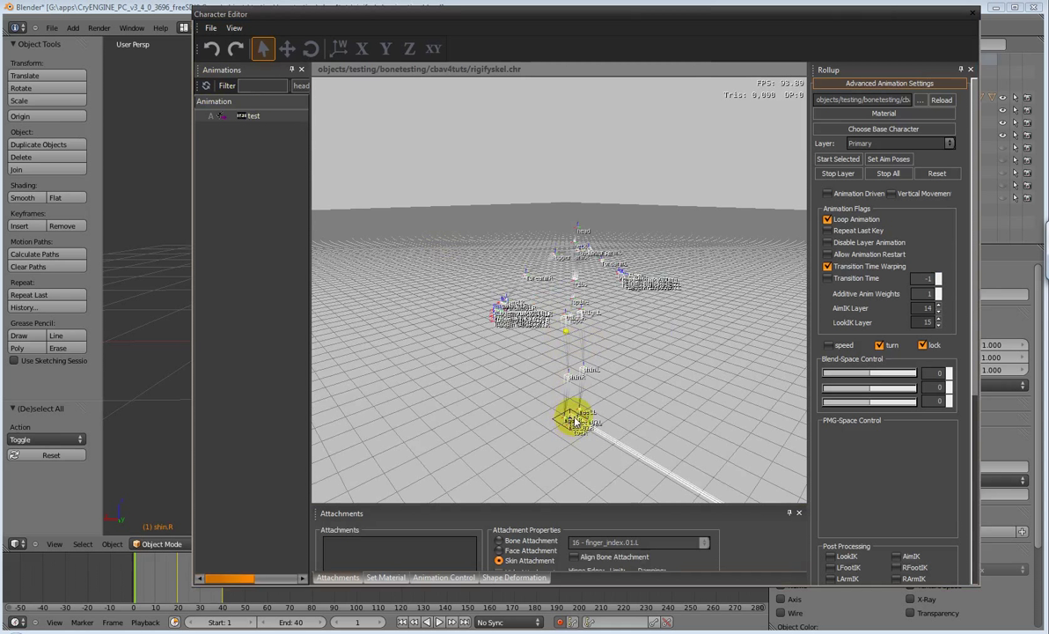
pyautogui.moveTo(580, 402); pyautogui.dragTo(564, 333)
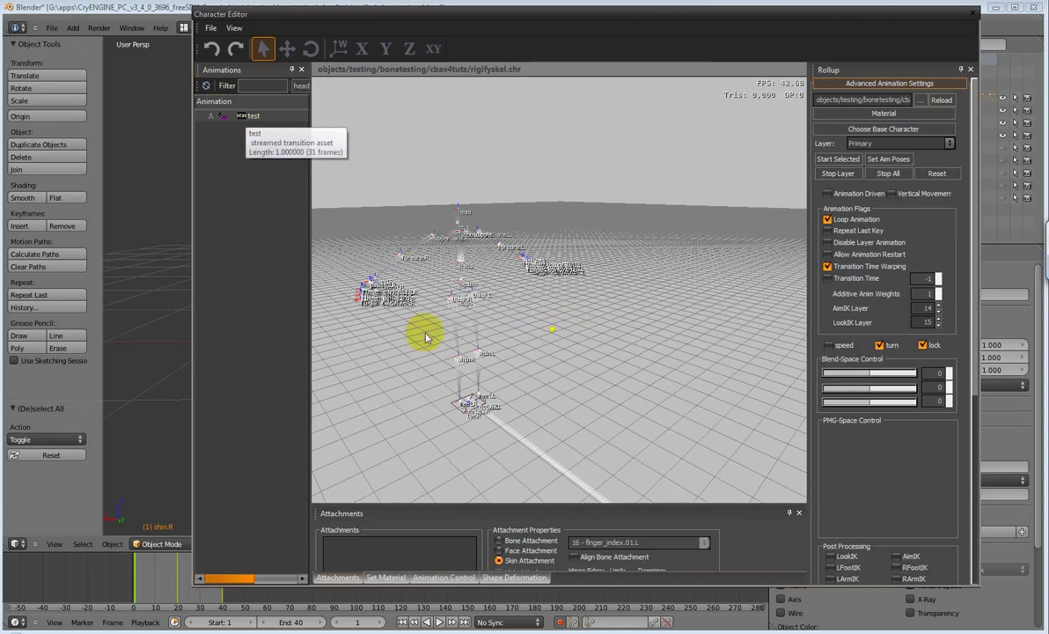
pyautogui.click(250, 117)
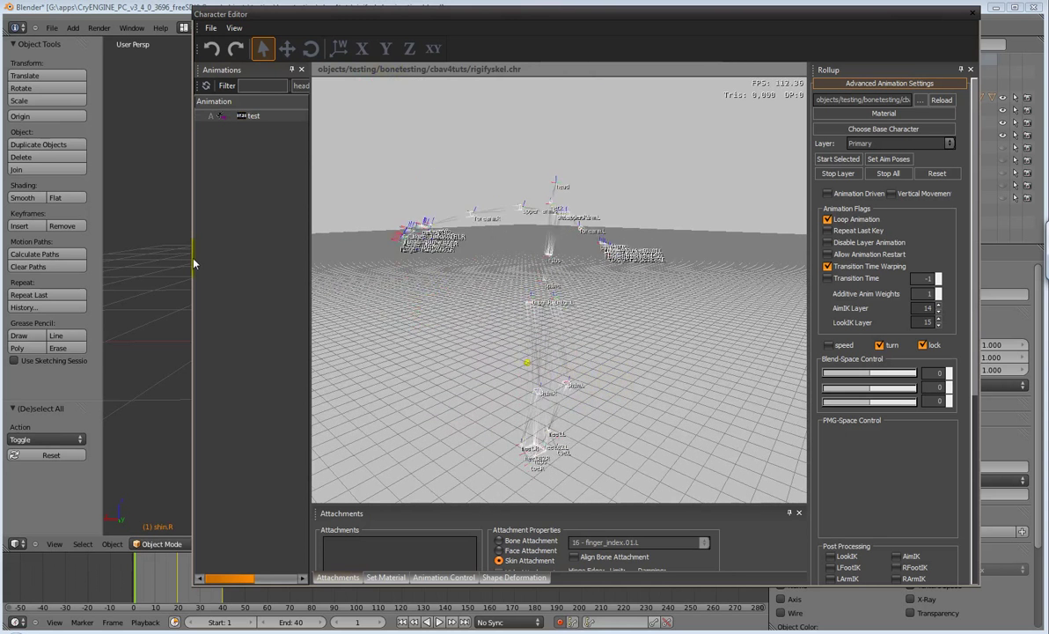
# Step: Narrow the Character Editor window and widen its preview area so Blender shows beside it
pyautogui.moveTo(190, 262); pyautogui.dragTo(437, 263)
pyautogui.moveTo(811, 266); pyautogui.dragTo(894, 267)
pyautogui.moveTo(438, 304); pyautogui.dragTo(532, 307)
# Step: Play Blender's jump animation from a low side view, with the Character Editor shown alongside
pyautogui.click(417, 312)
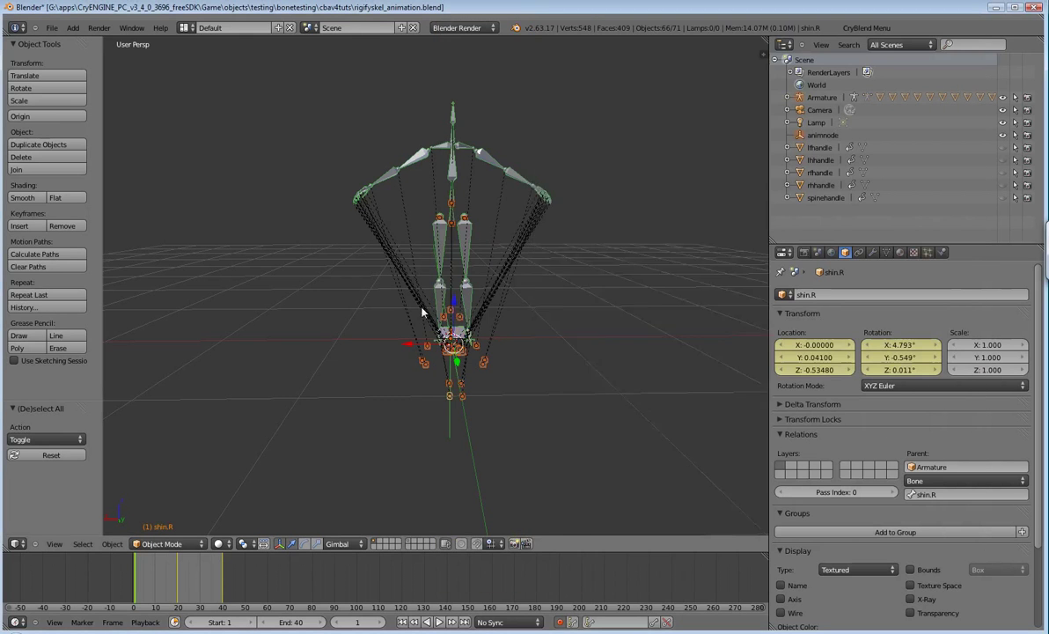
pyautogui.moveTo(407, 312); pyautogui.dragTo(394, 475, button='middle')
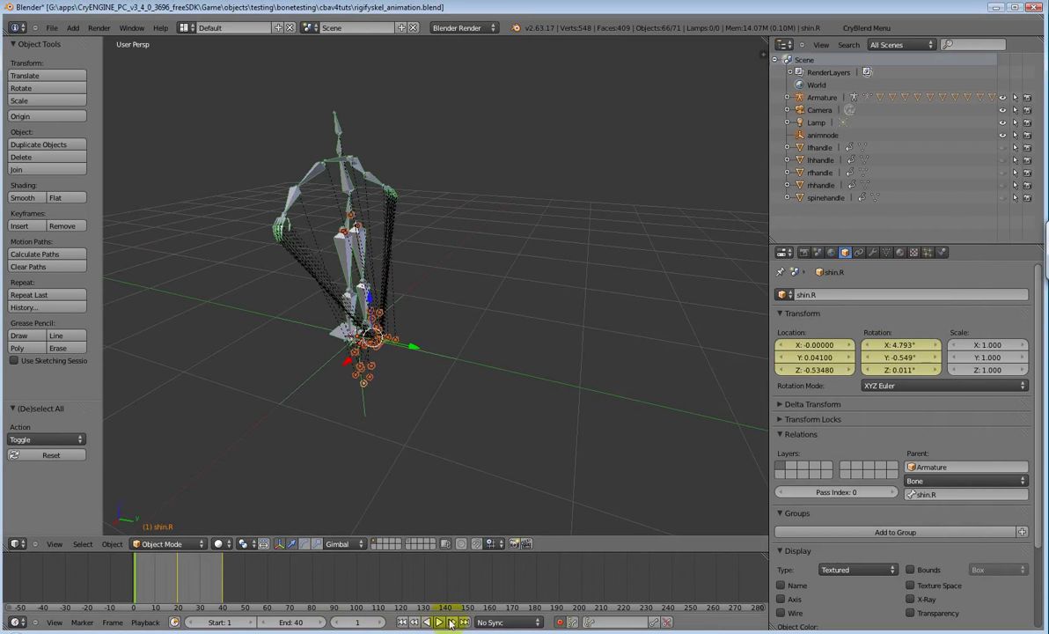
pyautogui.click(442, 623)
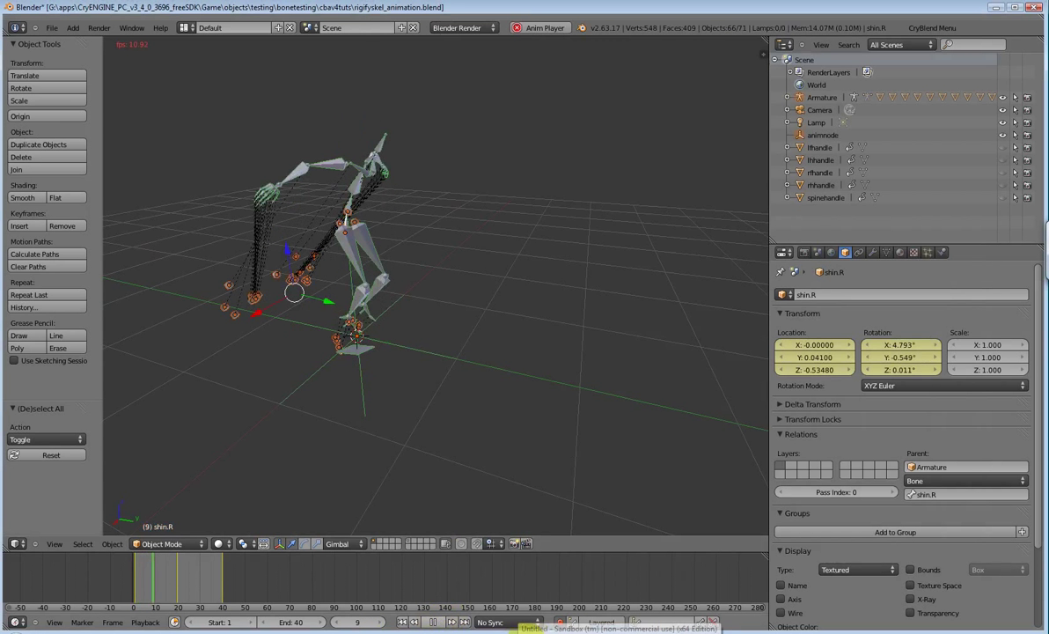
pyautogui.click(619, 632)
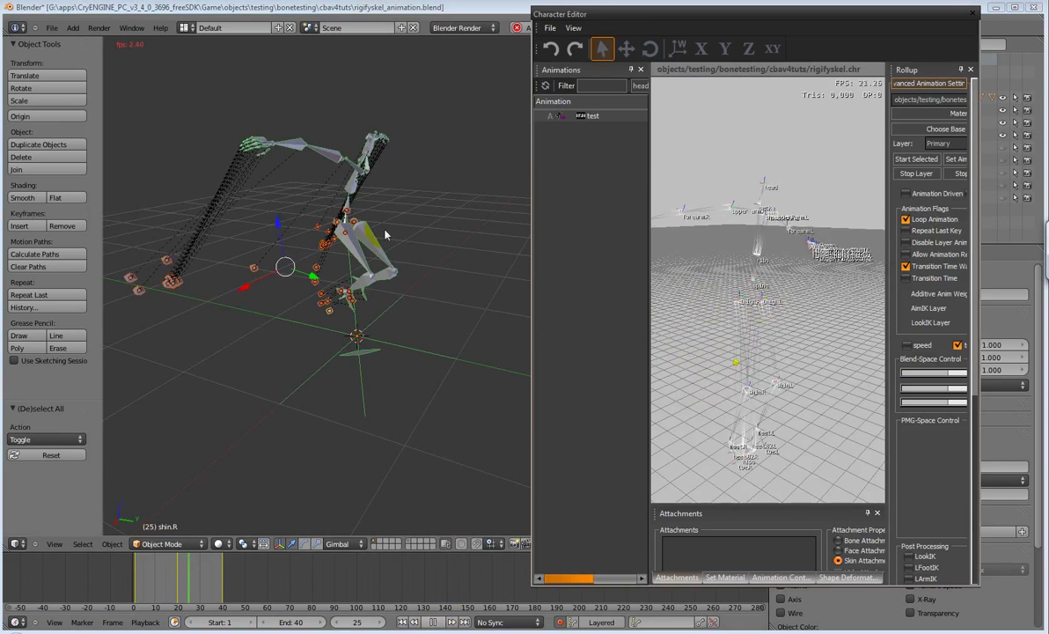
# Step: Tilt the camera on the playing skeleton and drag the Animations splitter left to widen the preview
pyautogui.moveTo(754, 345); pyautogui.dragTo(775, 381)
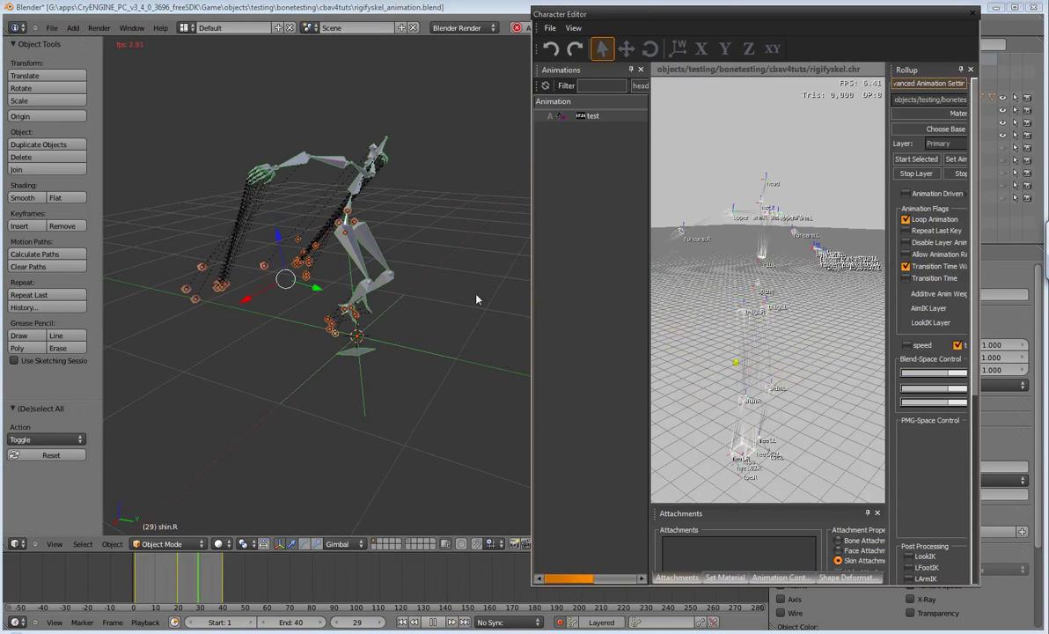
pyautogui.moveTo(744, 422); pyautogui.dragTo(744, 463)
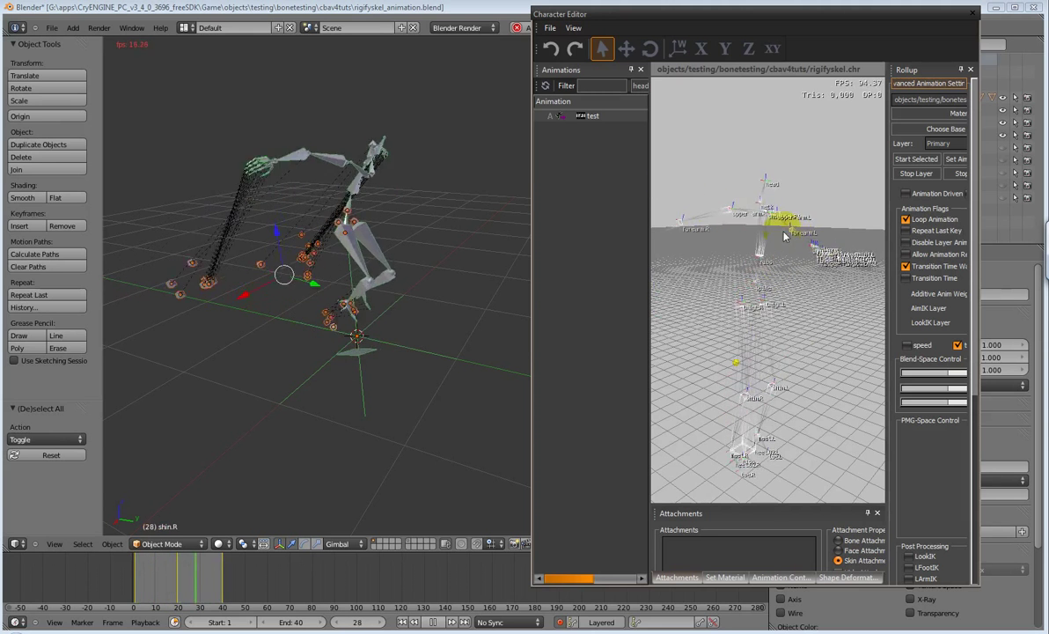
pyautogui.moveTo(655, 292); pyautogui.dragTo(592, 312)
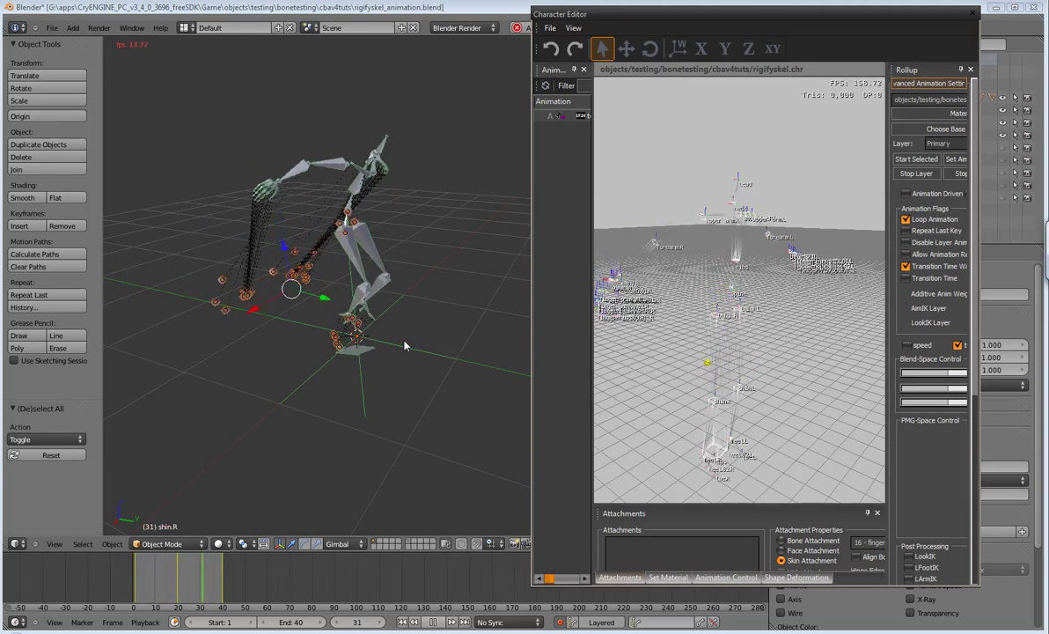
pyautogui.click(748, 422)
pyautogui.moveTo(739, 407); pyautogui.dragTo(748, 306)
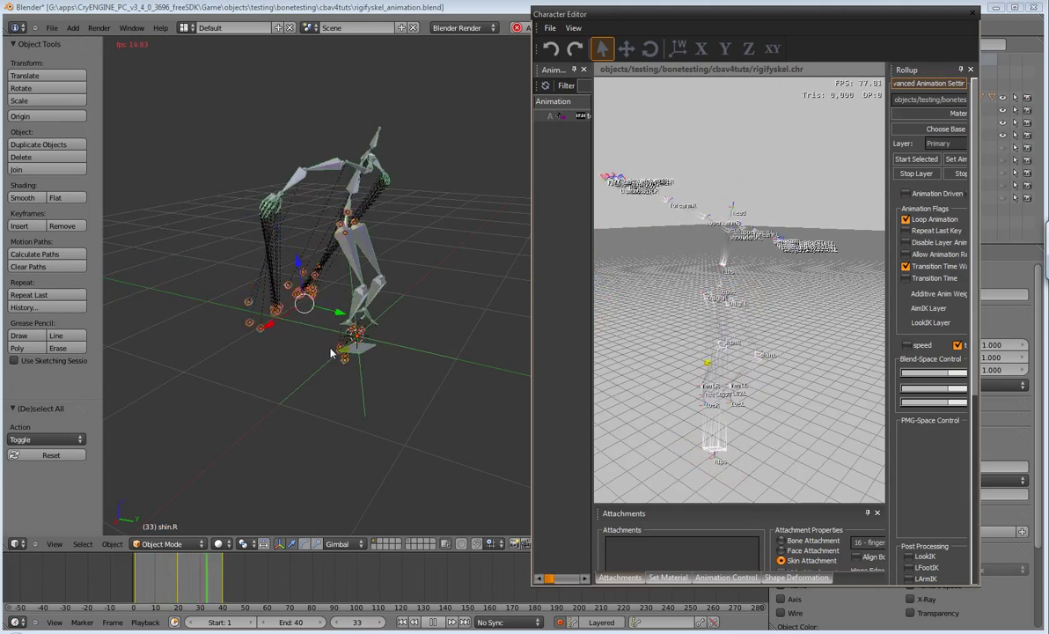